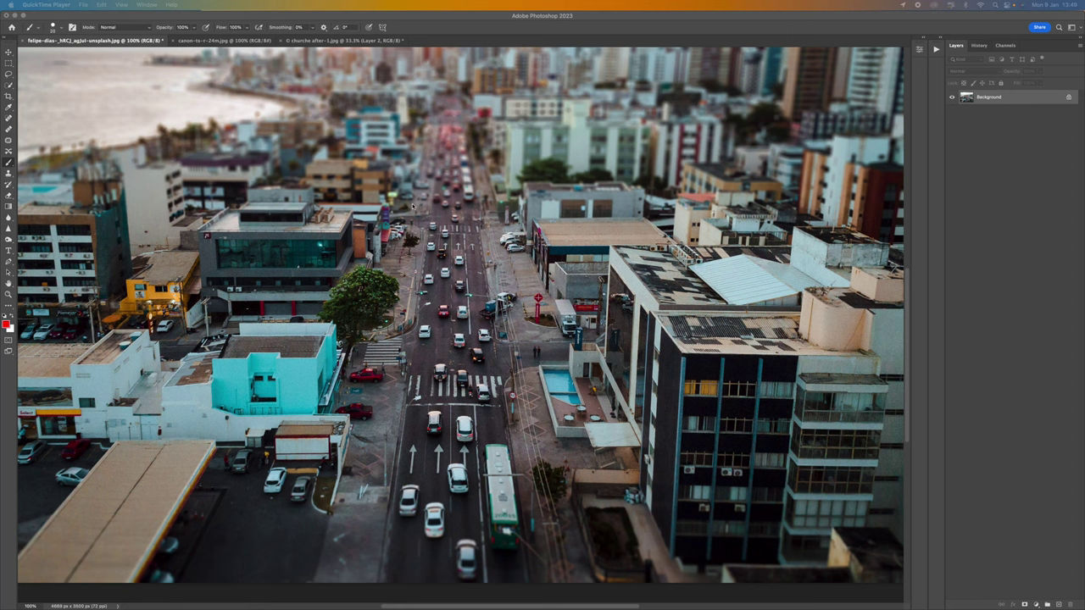
Step: Bring Photoshop forward and show the canon-ts-r-24mm tilt-shift lens image
click(223, 42)
Step: View the Canon lens and church before-and-after images, then return to the aerial city photo
click(224, 41)
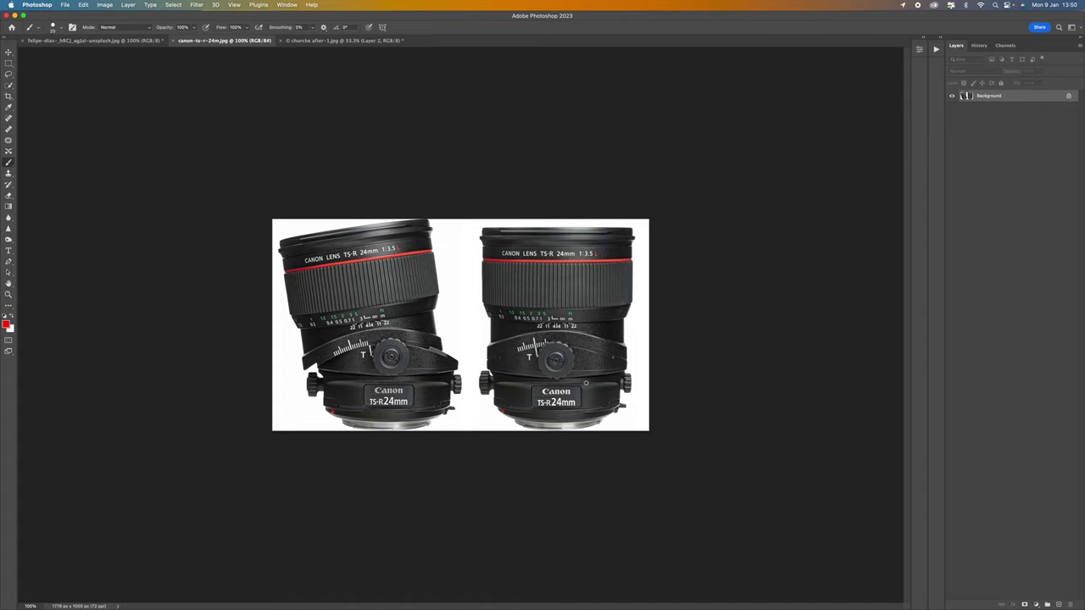
click(331, 41)
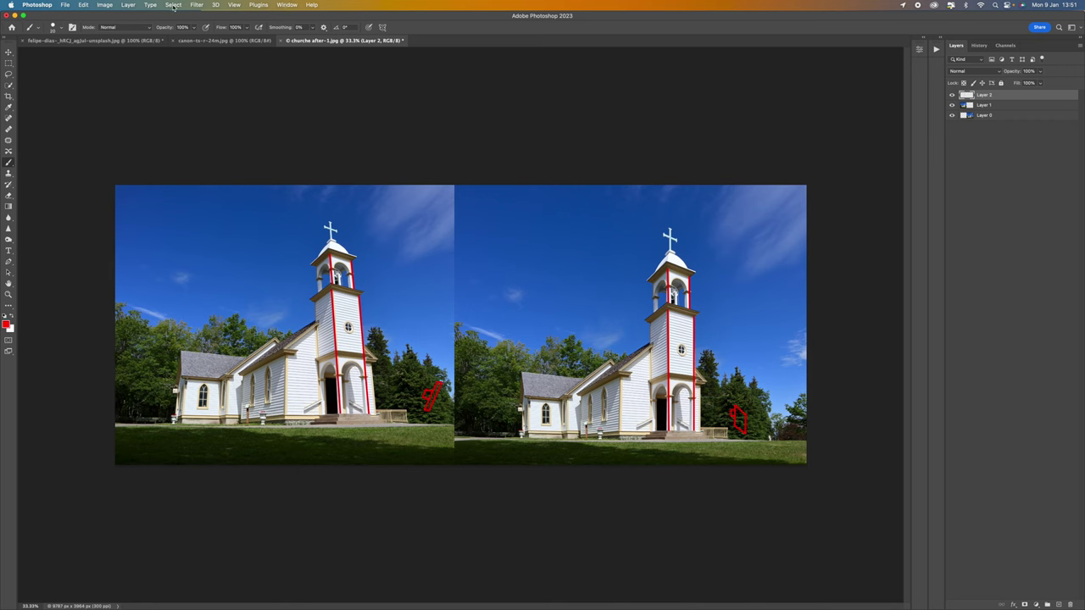
click(112, 42)
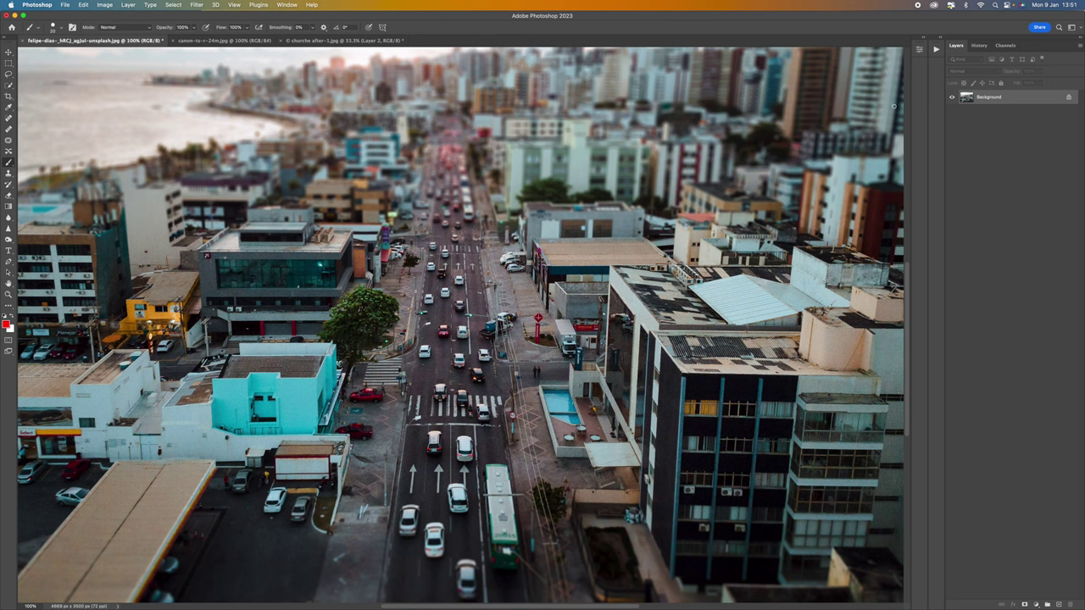
Step: Revert the city photo to its original History snapshot and fit it in the window
click(979, 45)
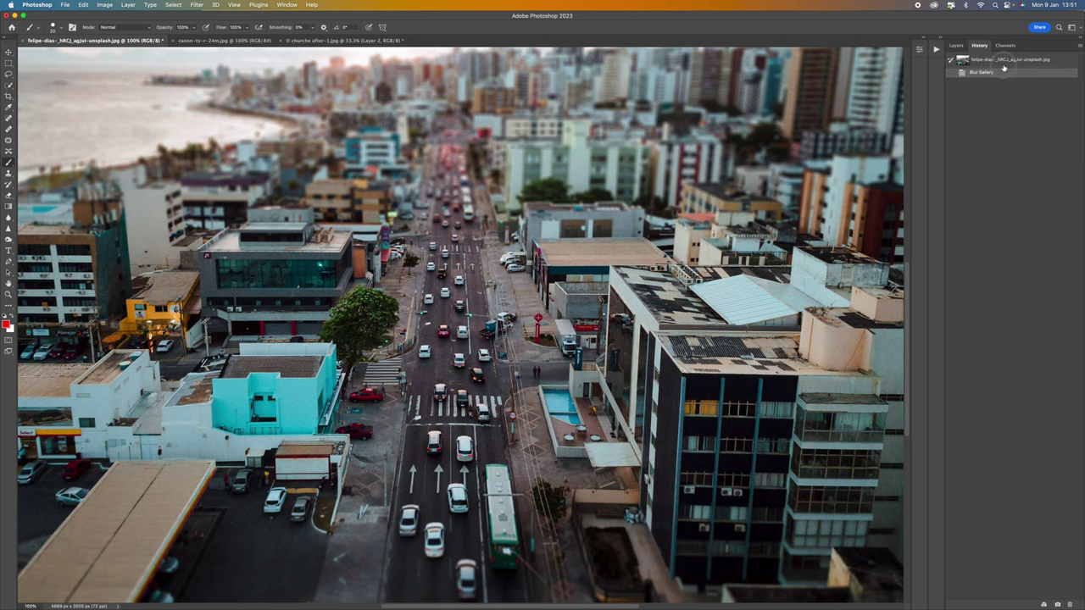
click(1003, 65)
key(super+minus)
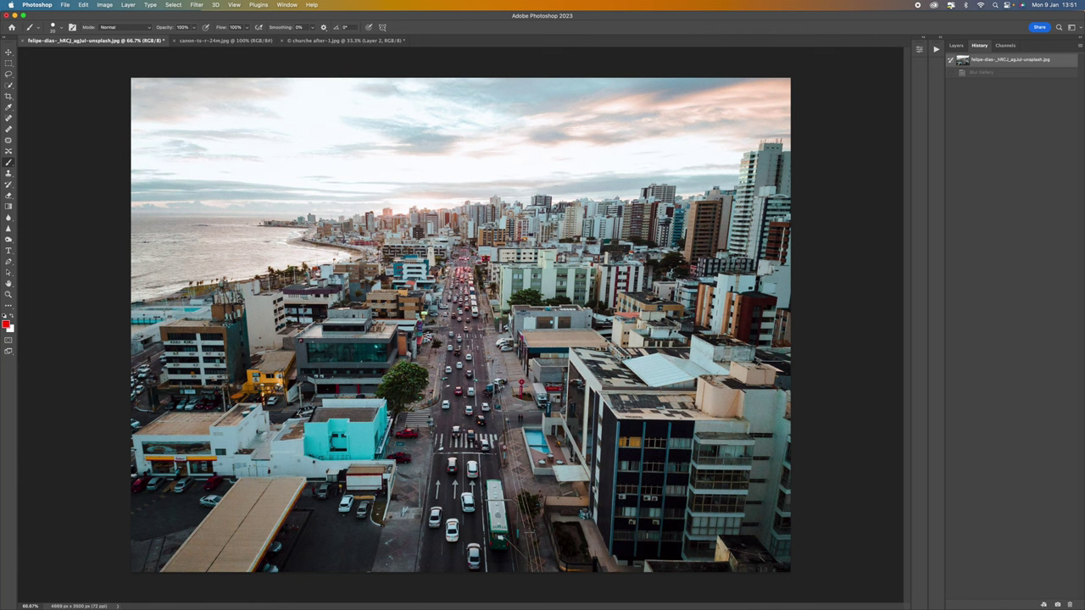
Step: Sketch three red guide lines, circle the central road, and add up and down arrows
drag(158, 498, 810, 488)
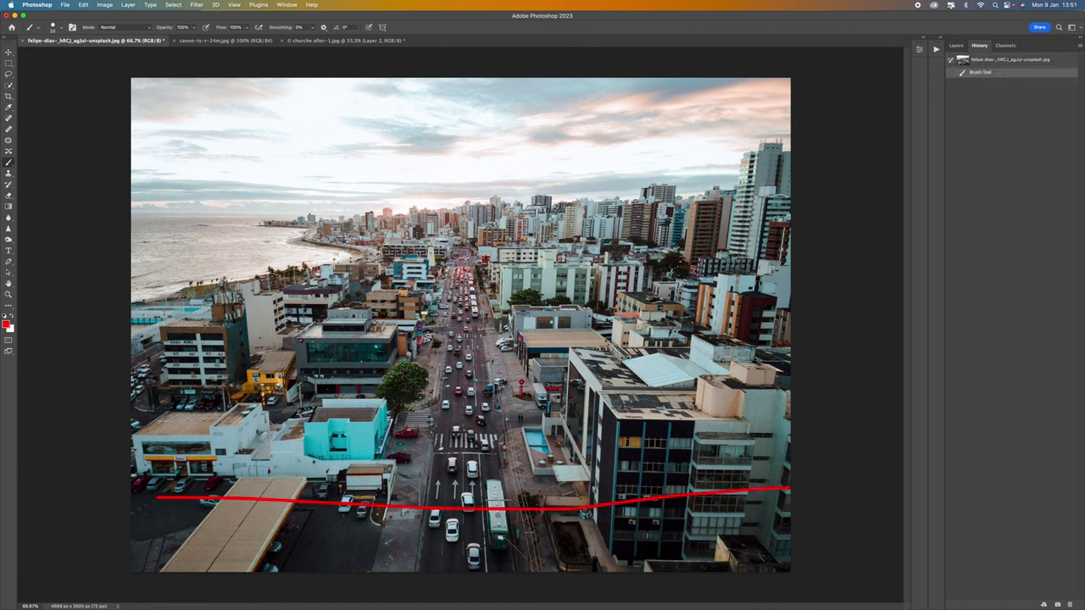
mouse_move(146, 307)
mouse_down()
mouse_move(424, 329)
mouse_move(855, 331)
mouse_up()
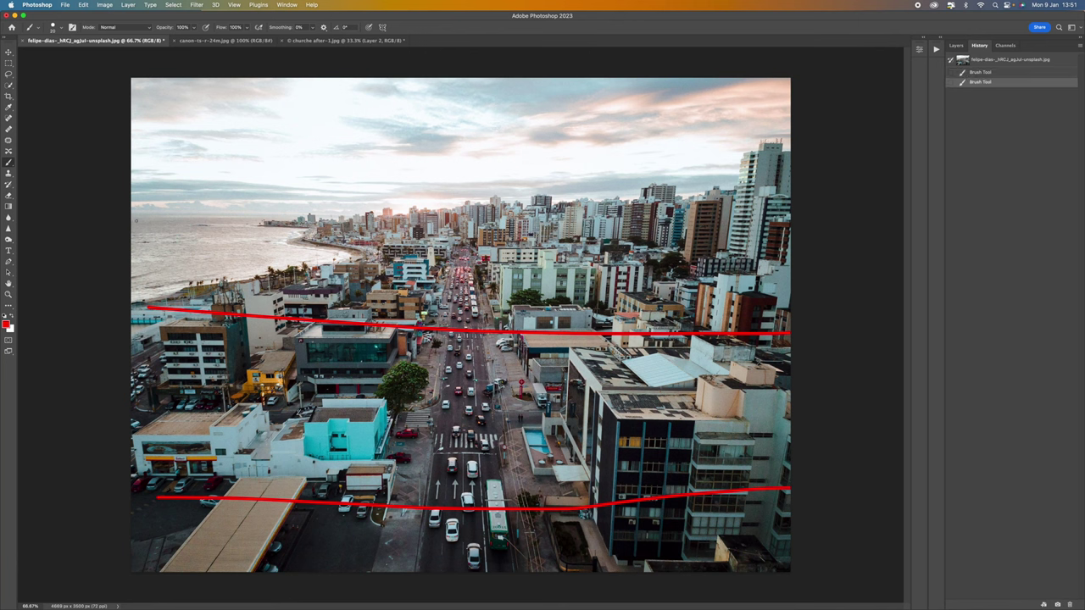
drag(144, 206, 805, 233)
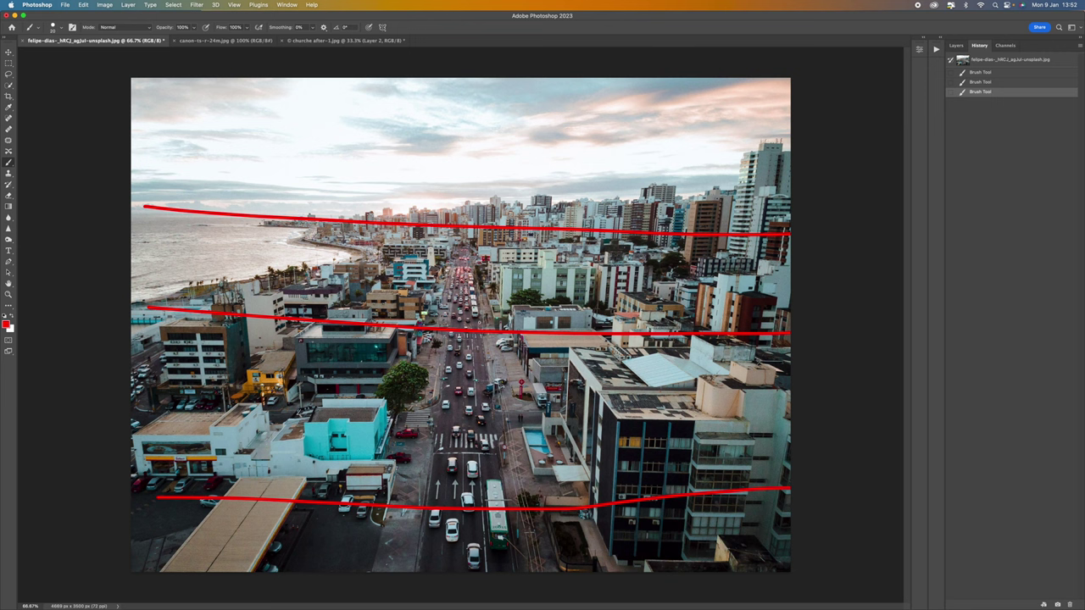
mouse_move(479, 320)
mouse_down()
mouse_move(432, 324)
mouse_move(457, 395)
mouse_move(501, 335)
mouse_move(475, 316)
mouse_up()
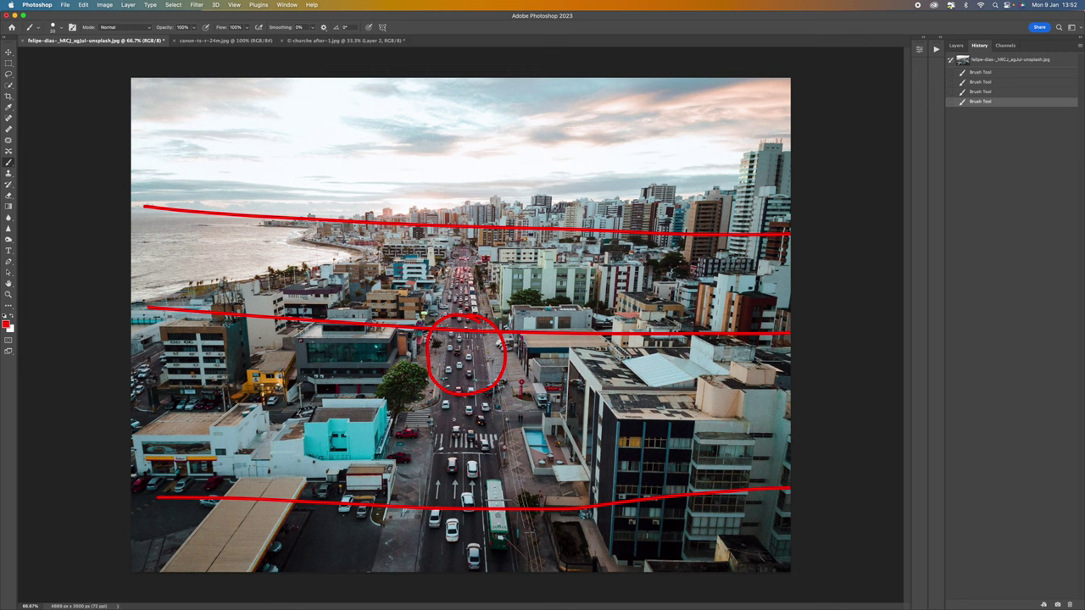
mouse_move(455, 418)
mouse_down()
mouse_move(449, 505)
mouse_move(465, 511)
mouse_move(496, 470)
mouse_up()
mouse_move(349, 543)
mouse_down()
mouse_move(401, 548)
mouse_move(485, 502)
mouse_up()
mouse_move(465, 280)
mouse_down()
mouse_move(464, 225)
mouse_move(473, 231)
mouse_up()
mouse_move(435, 199)
mouse_down()
mouse_move(472, 177)
mouse_move(518, 185)
mouse_up()
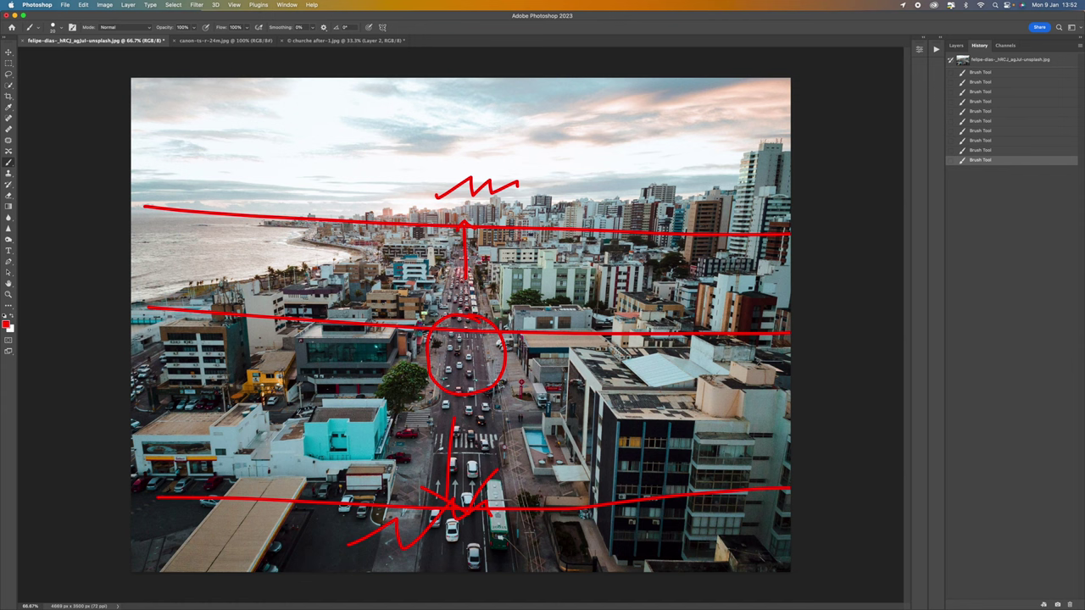
Step: Paint more red horizontal lines and short marks across the middle and lower photo
mouse_move(135, 345)
mouse_down()
mouse_move(820, 349)
mouse_move(787, 339)
mouse_up()
shift+click(728, 348)
shift+click(575, 347)
shift+click(471, 343)
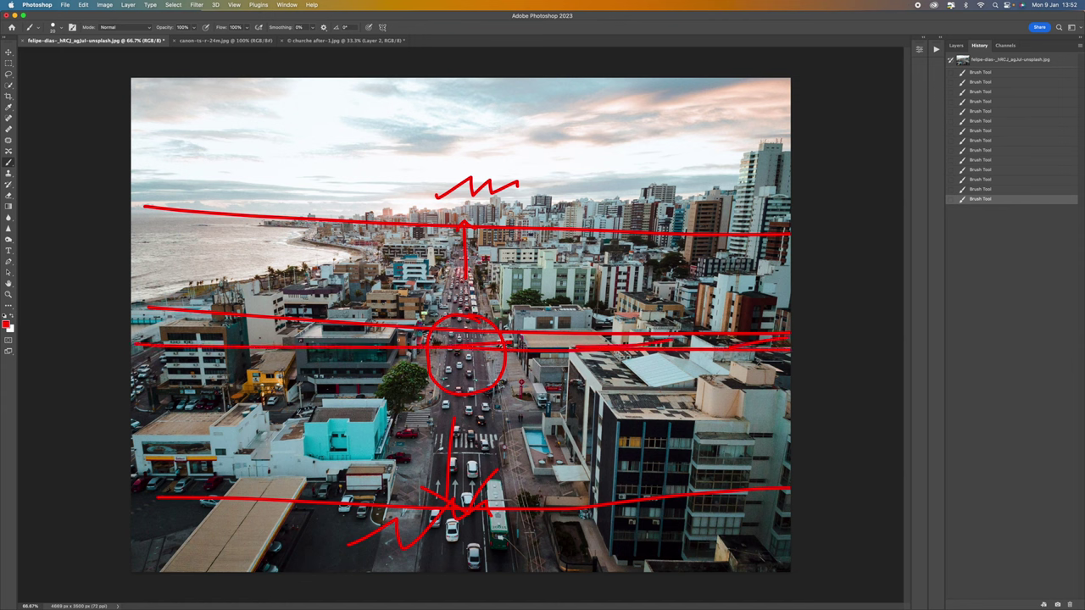
shift+click(253, 333)
shift+click(136, 323)
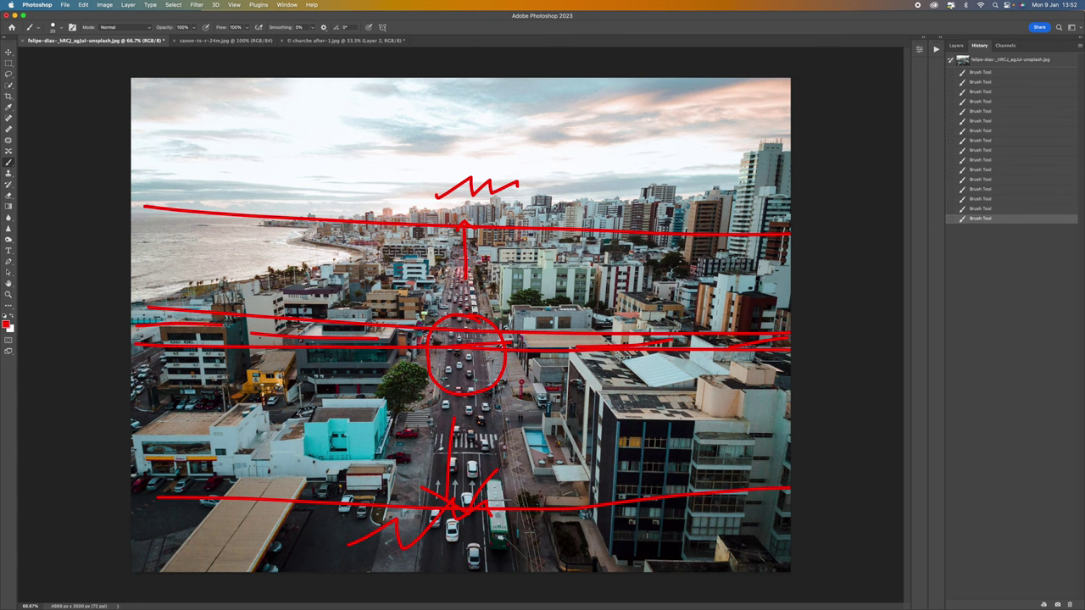
drag(132, 462, 797, 480)
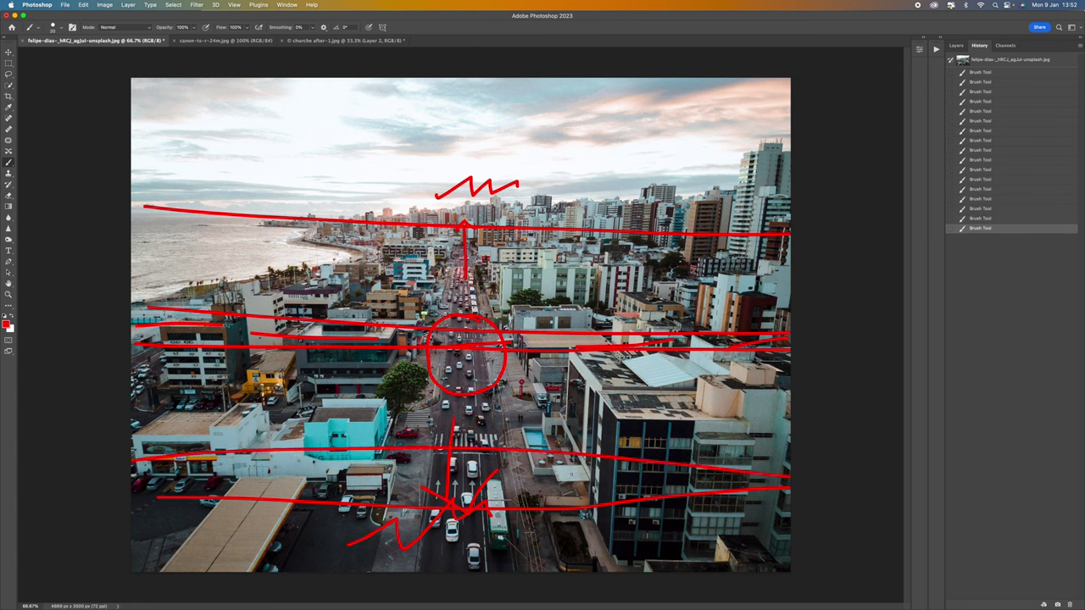
drag(573, 475, 496, 491)
mouse_move(432, 462)
mouse_down()
mouse_move(360, 475)
mouse_move(208, 468)
mouse_up()
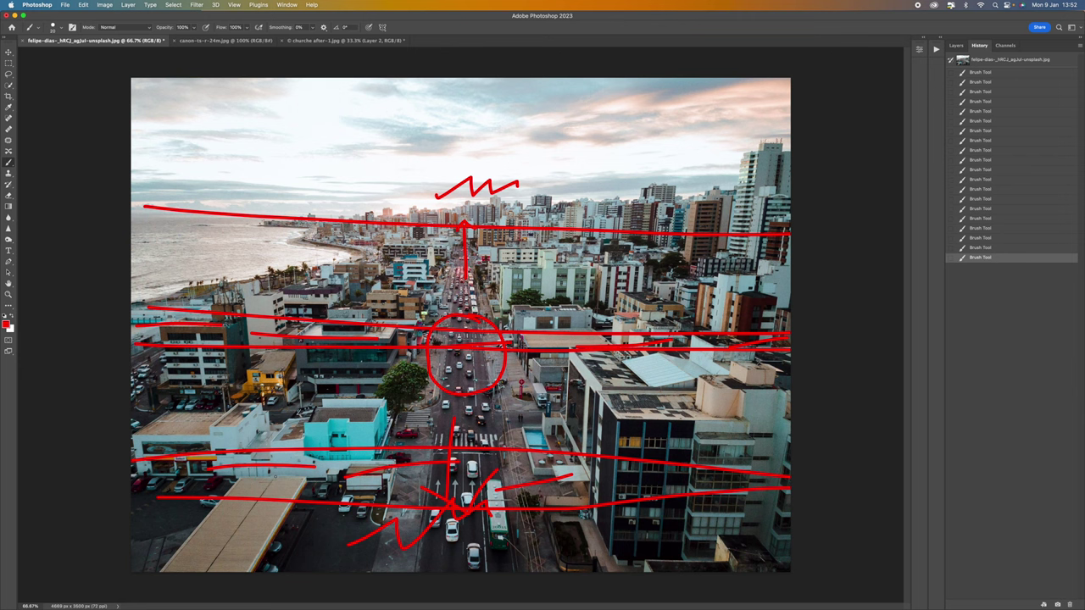
Step: Undo the red guide strokes one after another with Cmd+Z
key(super+z)
key(super+z)
key(super+z)
key(super+z)
key(super+z)
key(super+z)
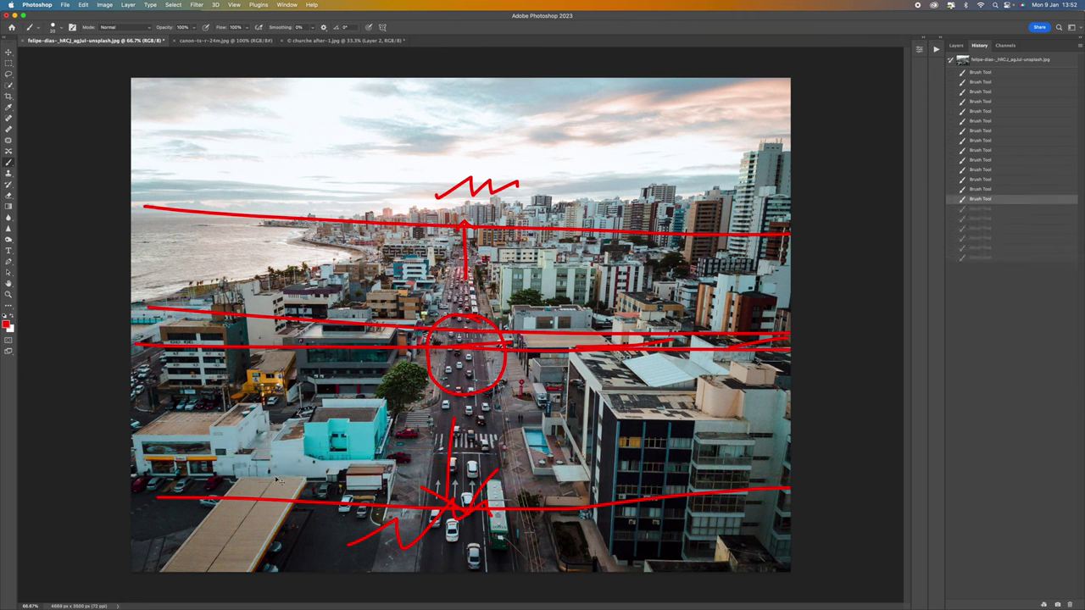
key(super+z)
key(super+z)
key(super+z)
key(super+z)
key(super+z)
key(super+z)
key(super+z)
key(super+z)
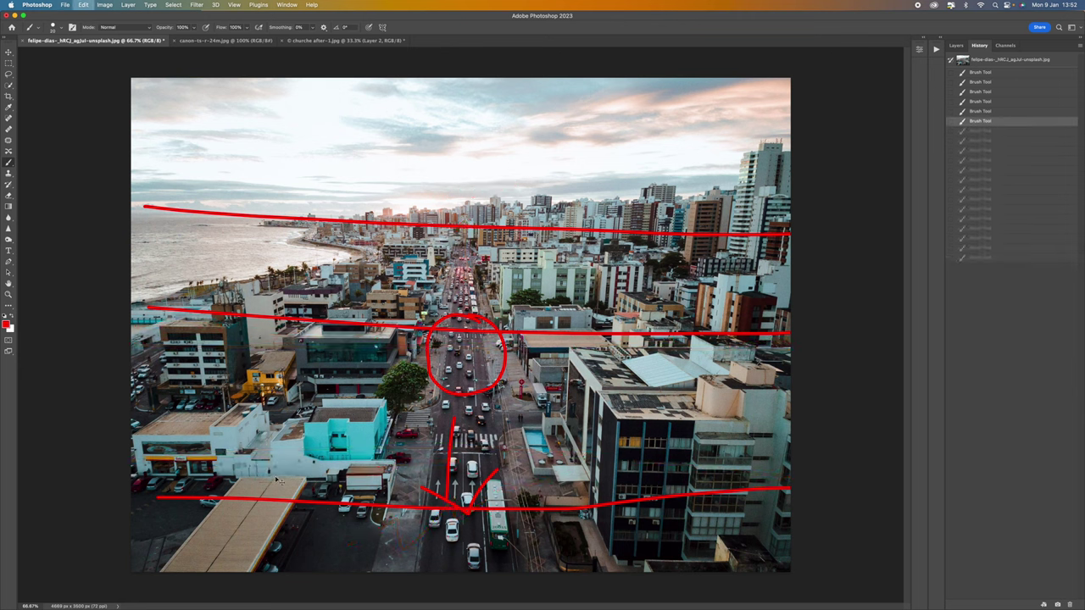
key(super+z)
key(super+z)
key(super+z)
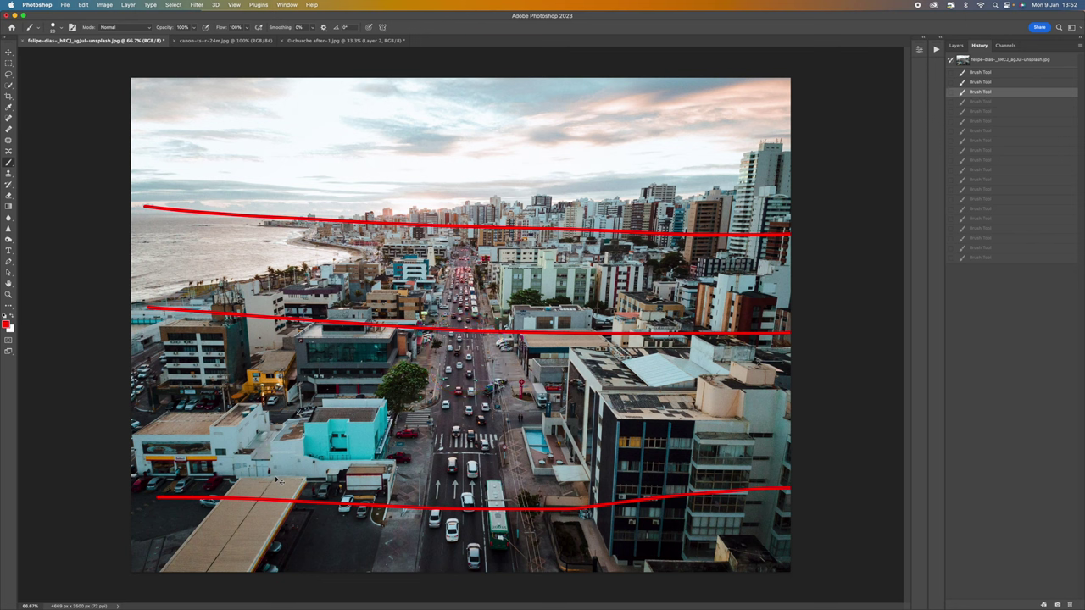
key(super+z)
key(super+z)
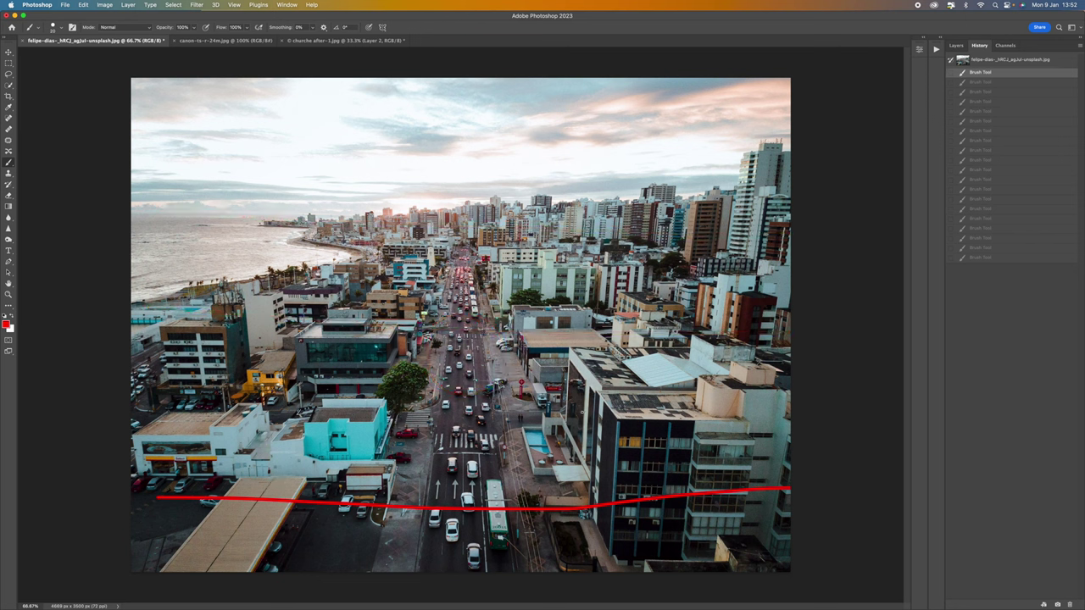
key(super+z)
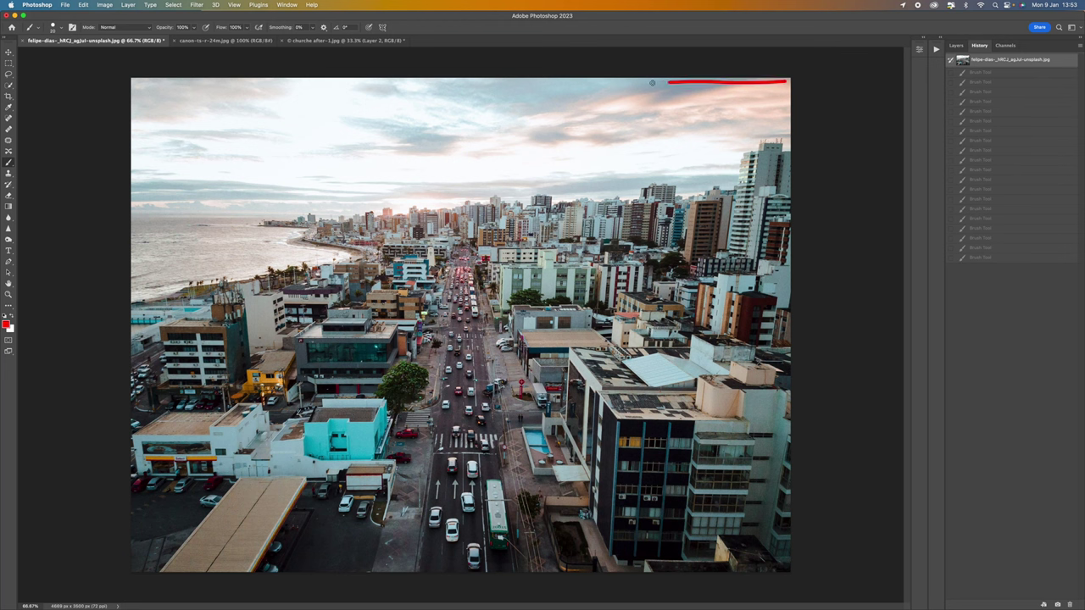
Step: Outline the left and right zones in red and paint two horizontal red lines
mouse_move(652, 82)
mouse_down()
mouse_move(618, 85)
mouse_move(643, 605)
mouse_up()
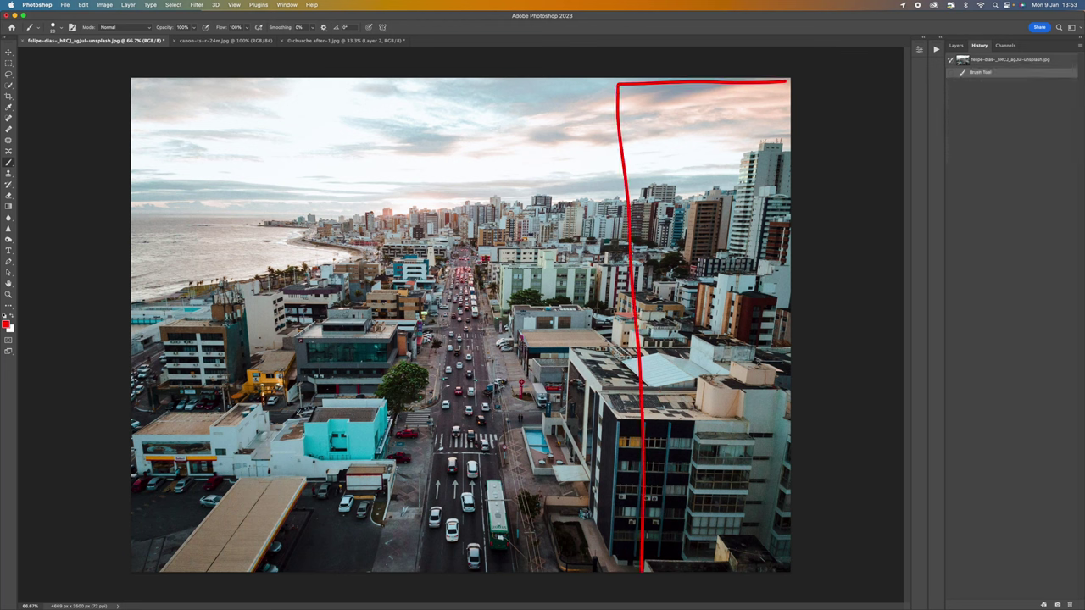
mouse_move(146, 79)
mouse_down()
mouse_move(189, 82)
mouse_move(199, 197)
mouse_move(188, 552)
mouse_up()
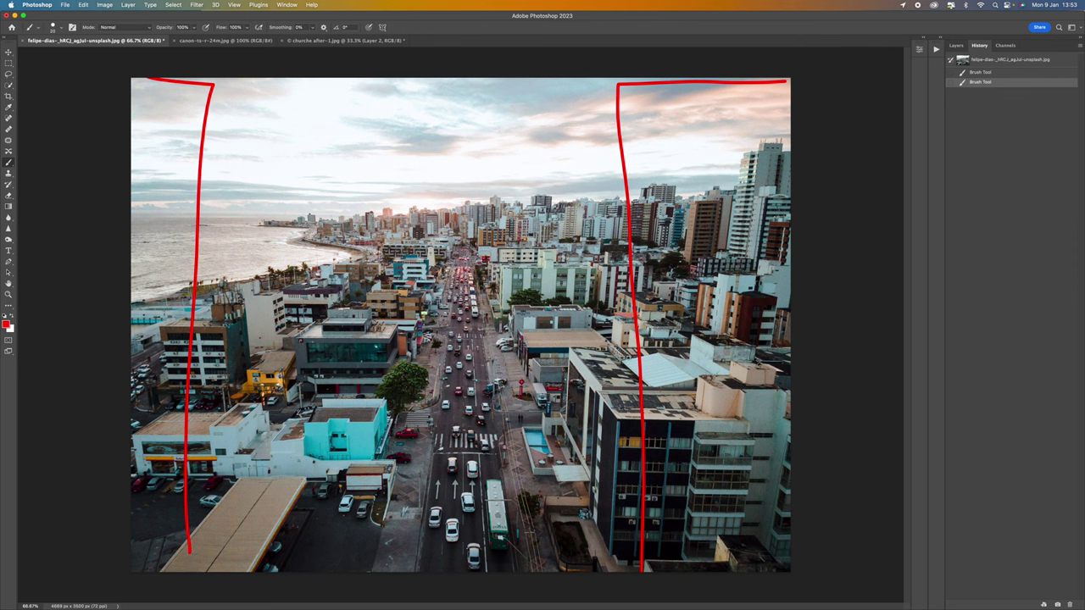
drag(133, 265, 797, 280)
mouse_move(139, 332)
mouse_down()
mouse_move(449, 355)
mouse_move(832, 354)
mouse_up()
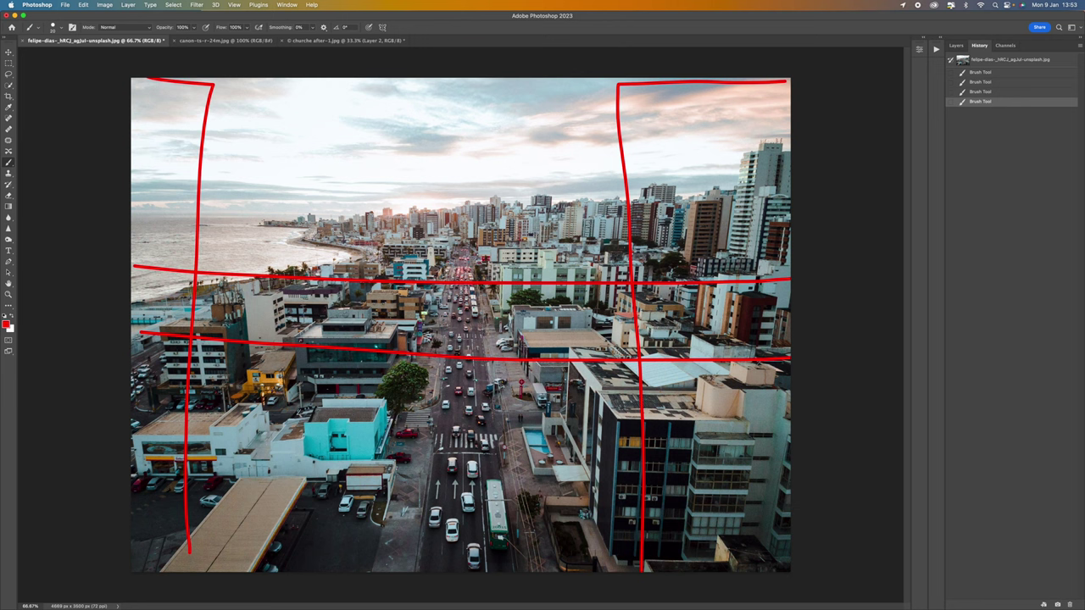
Step: Scribble red zigzags in the four corners, then revert to the original History snapshot
mouse_move(155, 119)
mouse_down()
mouse_move(173, 124)
mouse_move(141, 178)
mouse_move(142, 212)
mouse_up()
mouse_move(646, 123)
mouse_down()
mouse_move(710, 142)
mouse_move(702, 190)
mouse_up()
mouse_move(674, 381)
mouse_down()
mouse_move(699, 390)
mouse_move(746, 435)
mouse_up()
drag(160, 364, 158, 440)
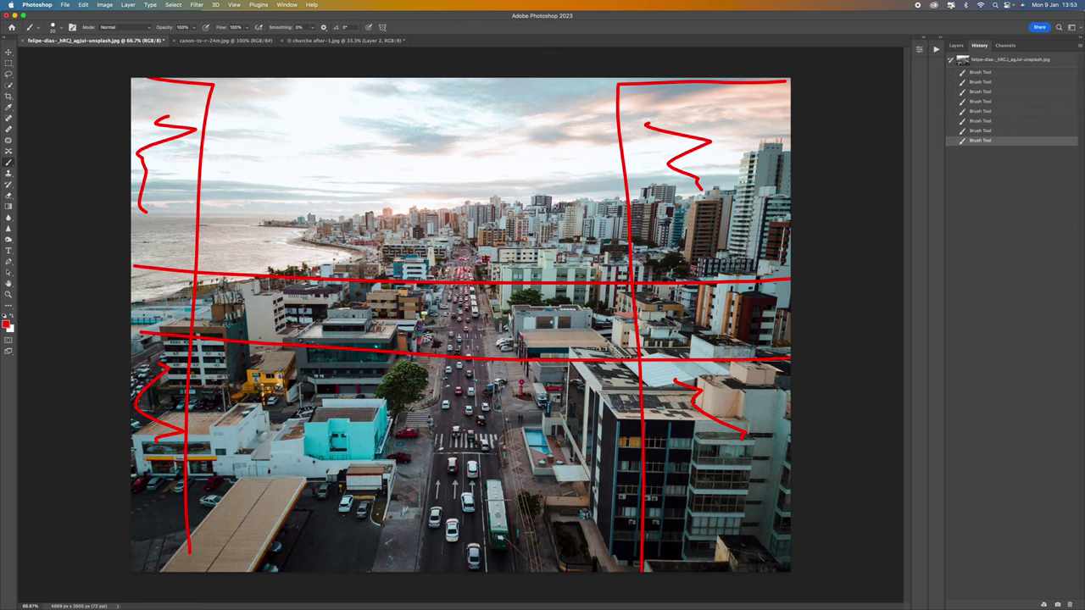
click(1033, 66)
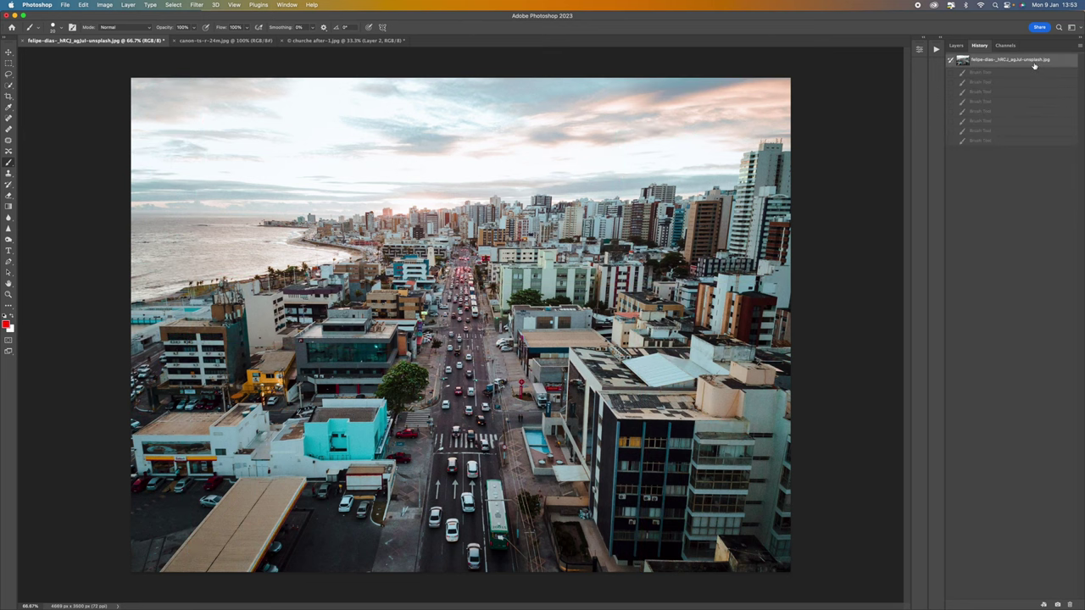
Step: Convert the city photo's Background layer to a smart object in the Layers panel
click(956, 45)
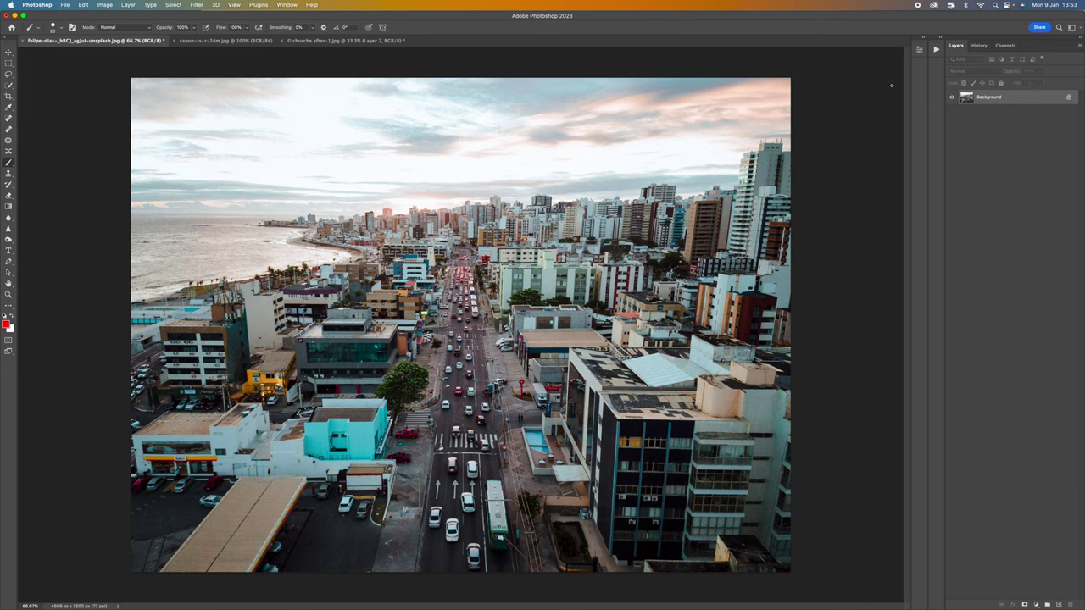
right_click(1015, 101)
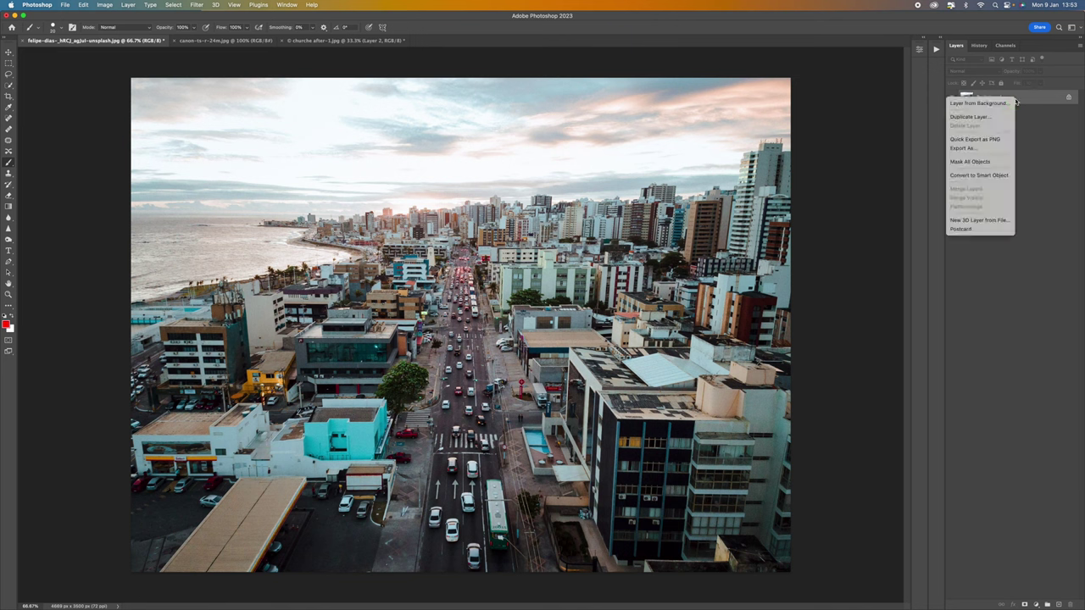
click(999, 176)
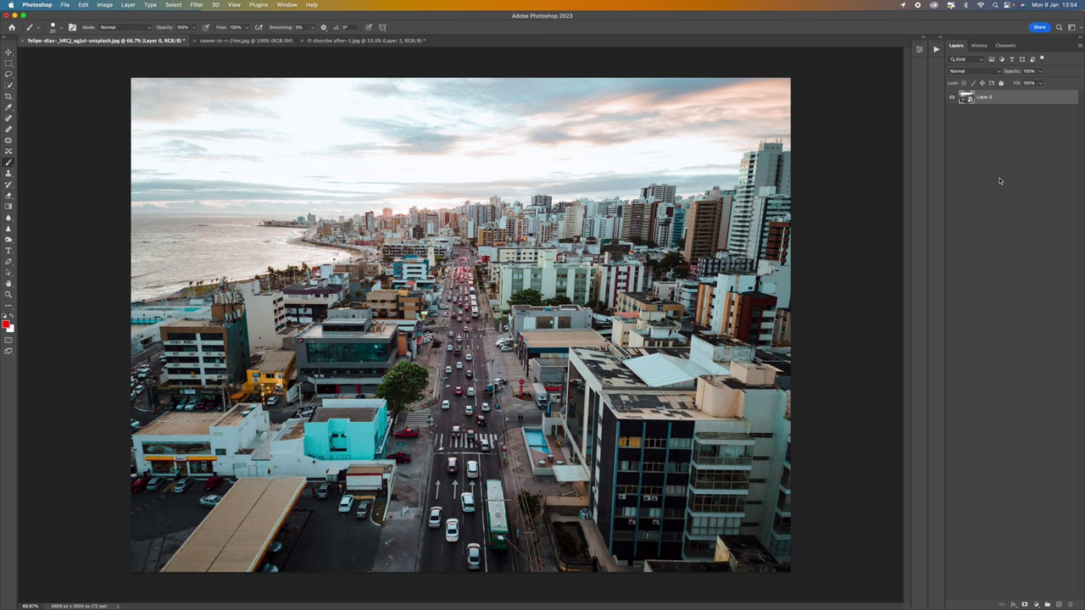
Step: Apply Blur Gallery > Tilt-Shift at 7 px blur with the focus pin moved slightly higher
click(196, 5)
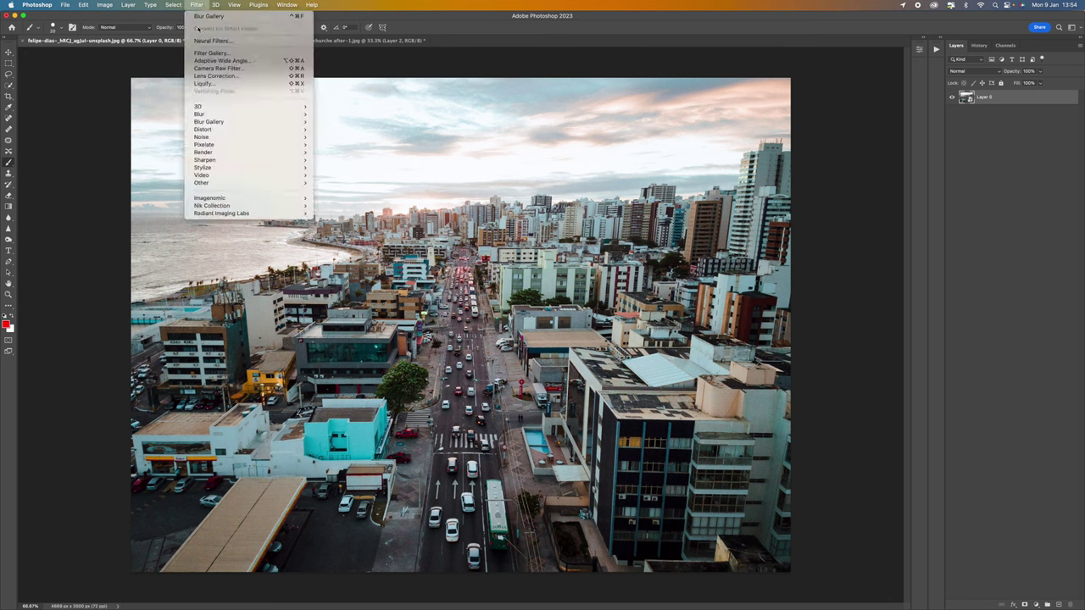
mouse_move(220, 123)
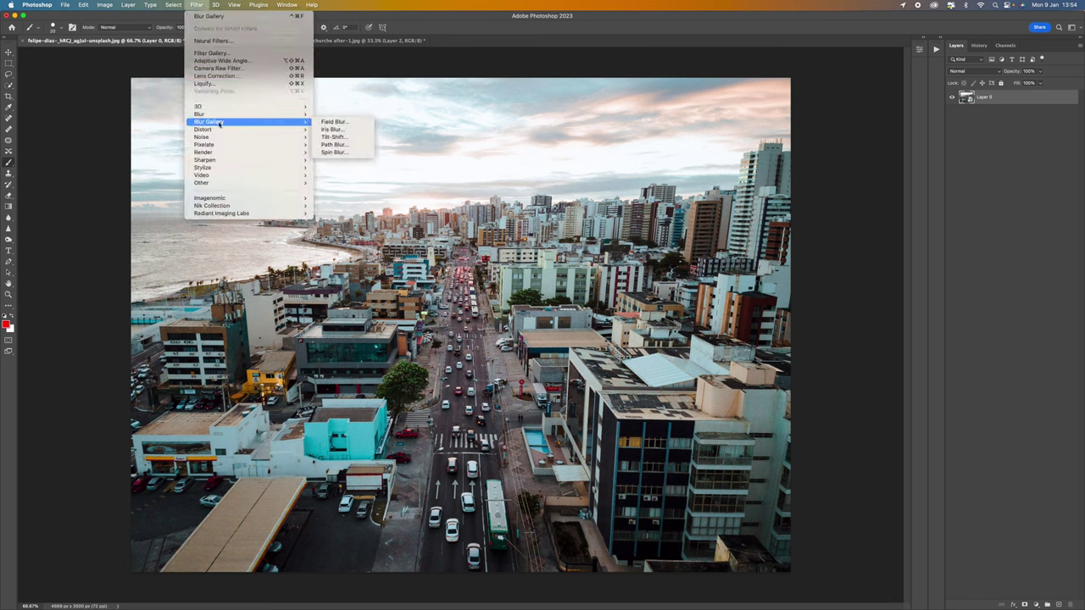
click(350, 137)
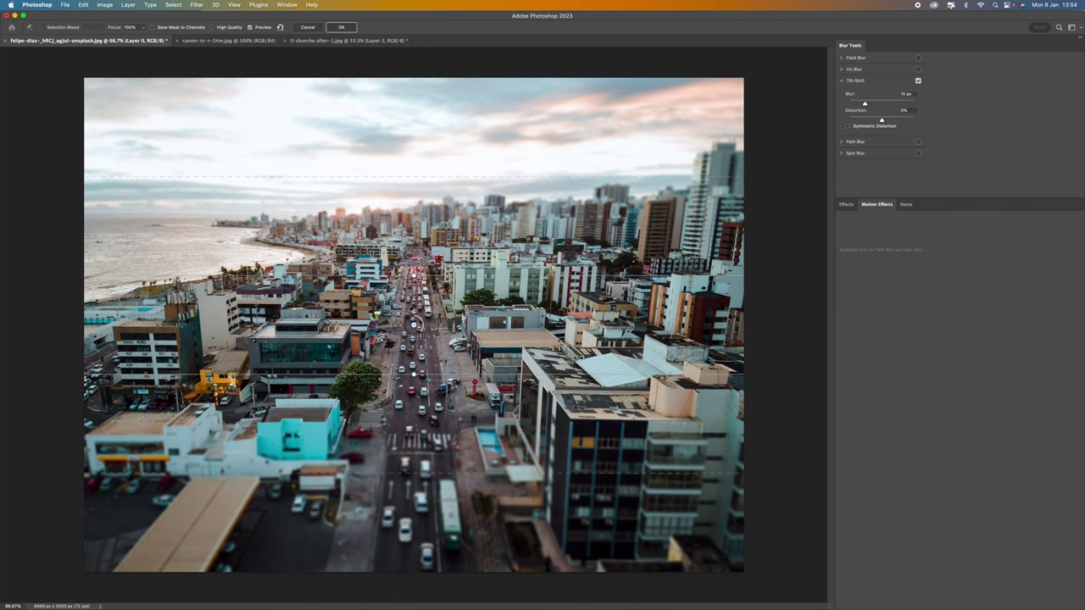
drag(415, 326, 436, 96)
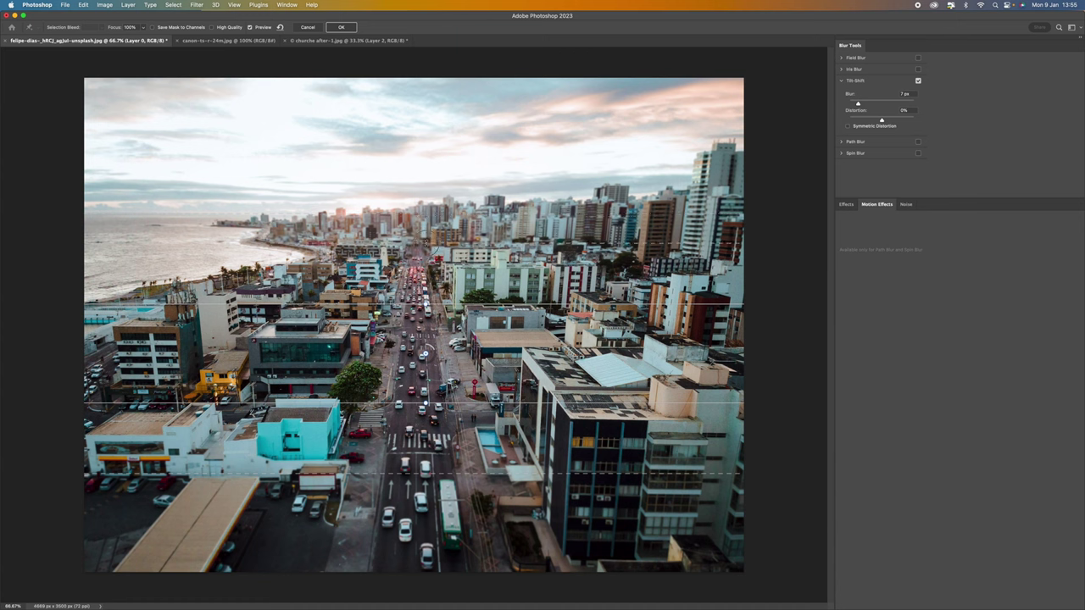
Step: Extend the upper fade toward the sky, adjust the lower fade, tilt the band, and tweak the blur
drag(434, 245, 419, 103)
drag(432, 534, 434, 555)
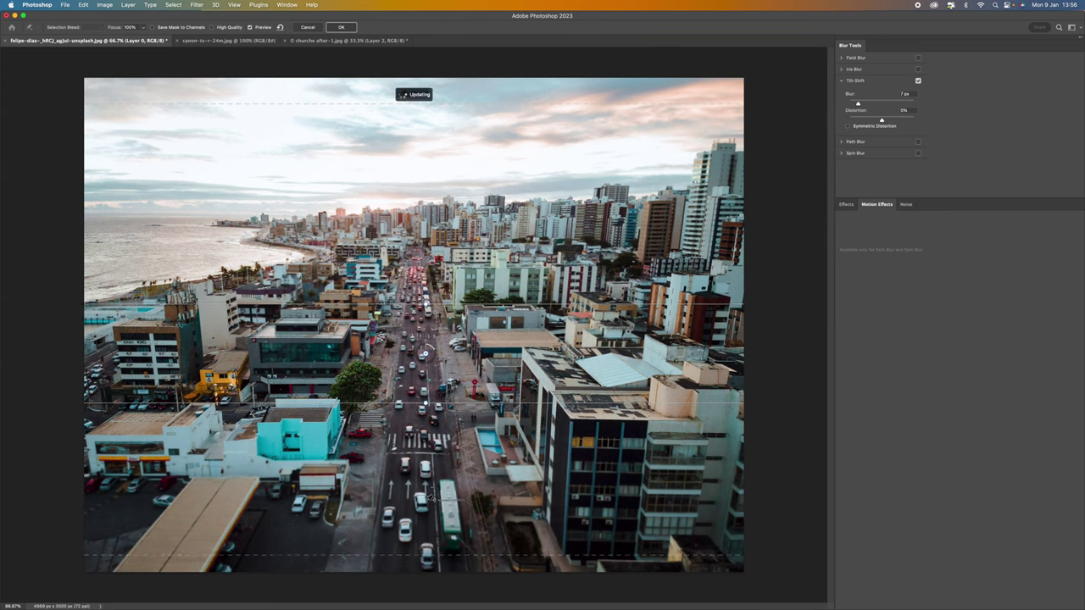
key(super+minus)
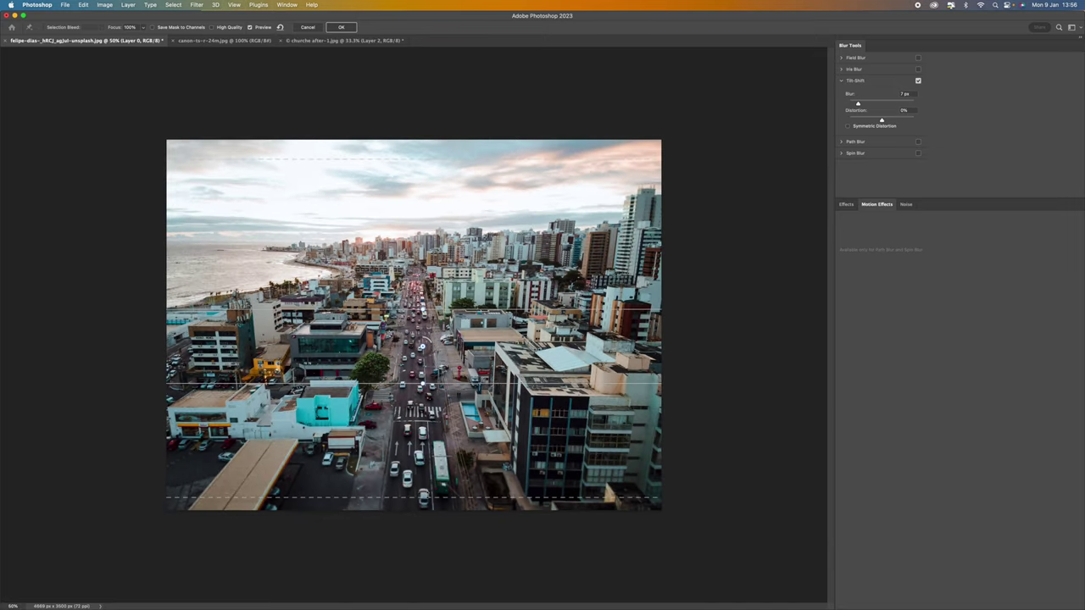
drag(428, 498, 424, 559)
mouse_move(415, 383)
mouse_down()
mouse_move(440, 379)
mouse_move(415, 383)
mouse_move(431, 383)
mouse_up()
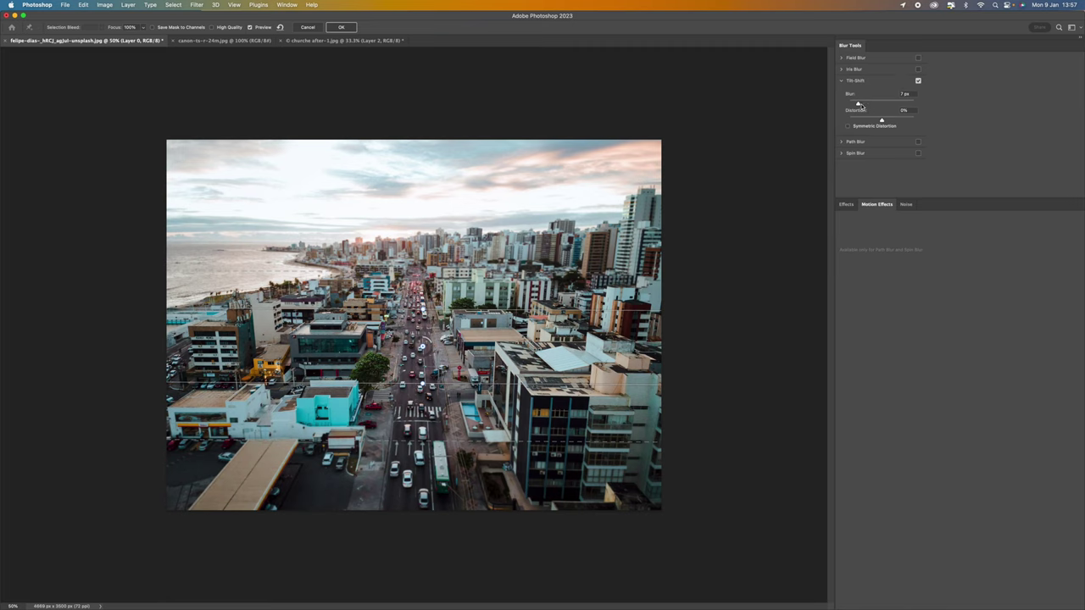
drag(860, 104, 881, 121)
Step: Turn on Symmetric Distortion and bring Distortion back to about 0%
click(864, 127)
click(902, 121)
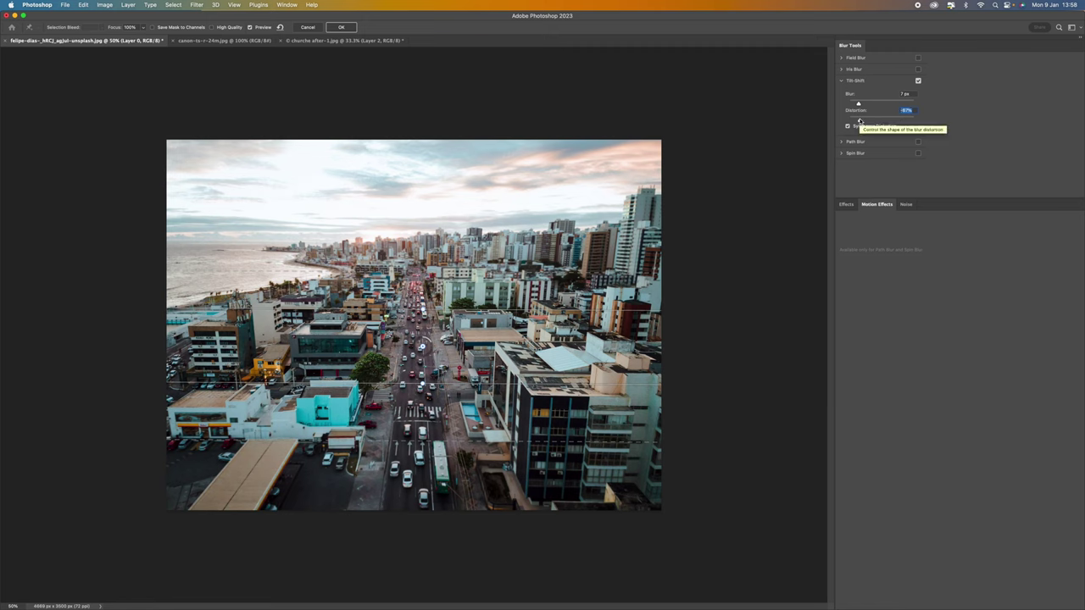
click(881, 121)
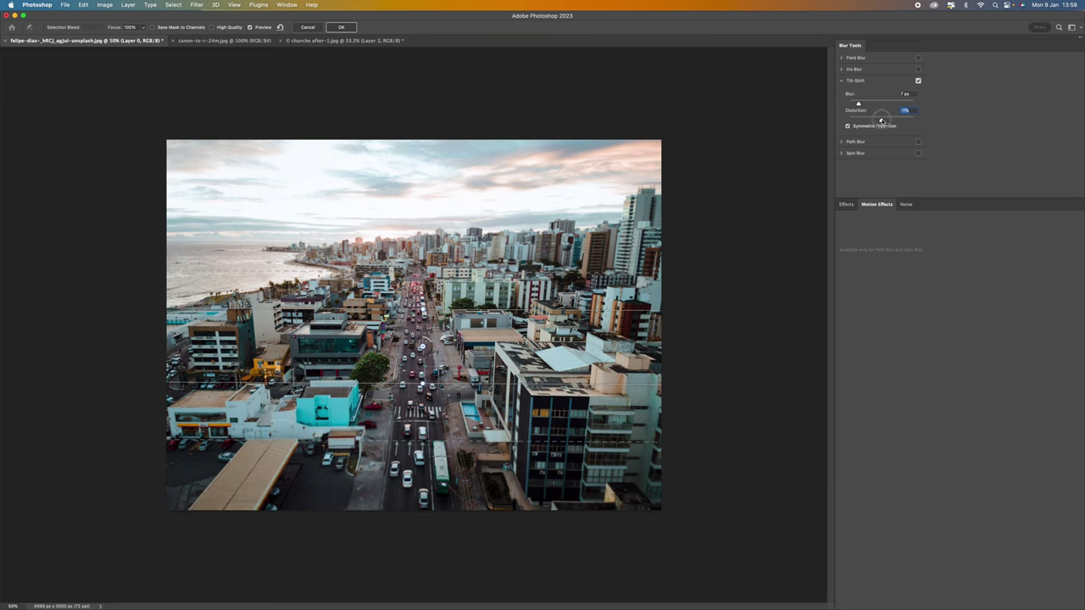
Step: Set Light Bokeh to about 3% in the Blur Gallery Effects settings
click(847, 206)
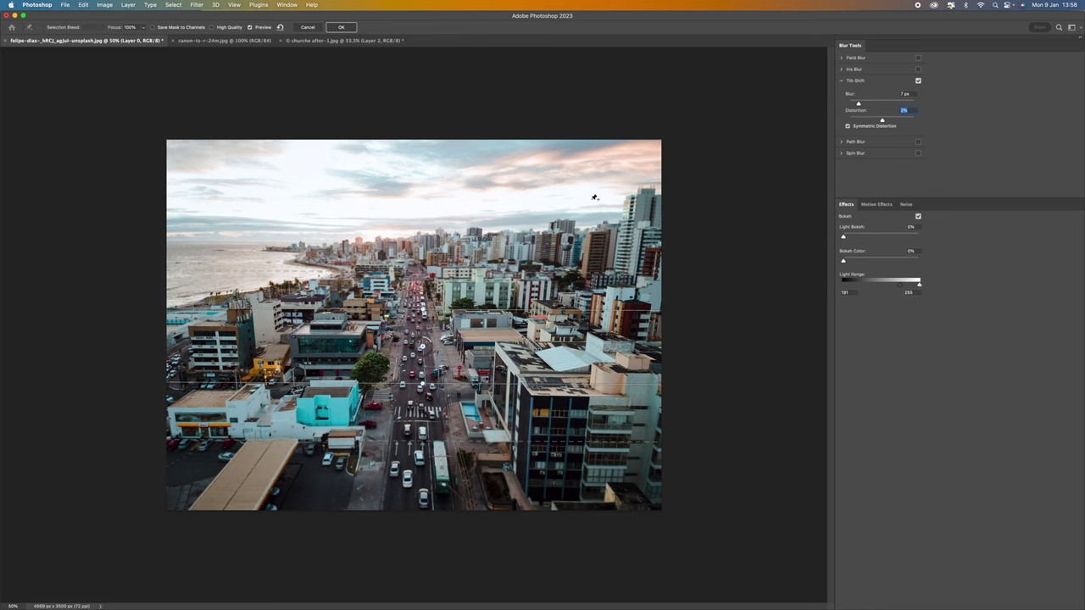
drag(843, 237, 872, 238)
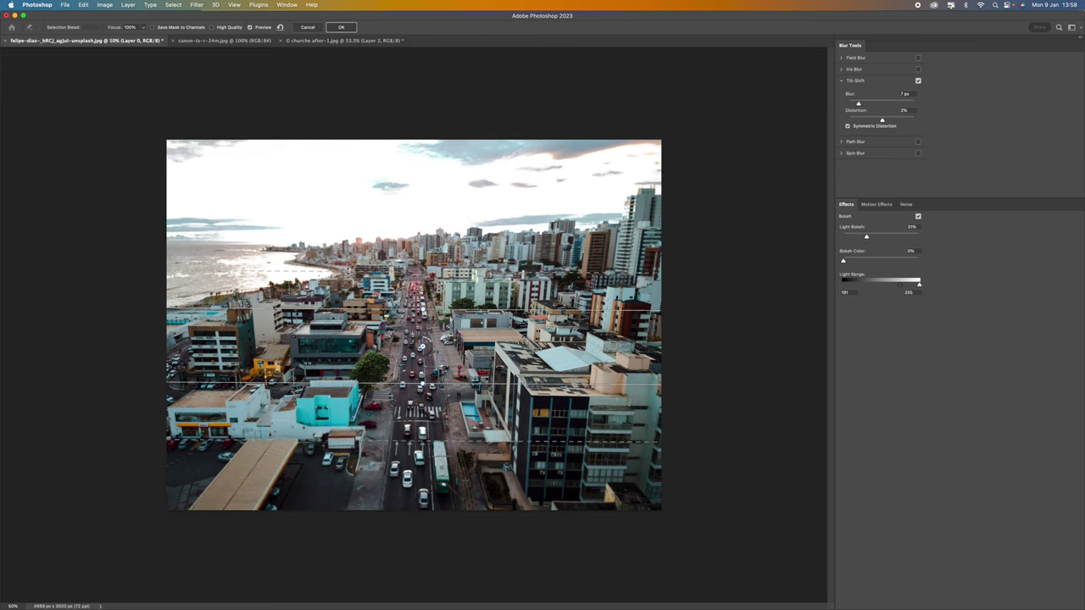
drag(866, 238, 843, 262)
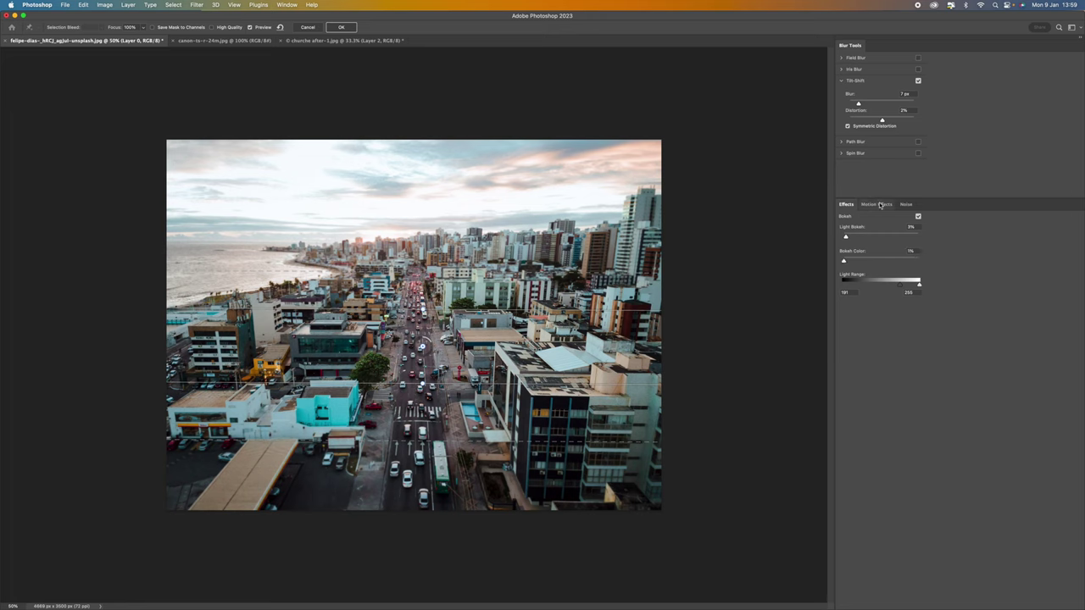
Step: Add Grain noise at about 2.28% amount with Size 3% and Roughness 0%
click(907, 204)
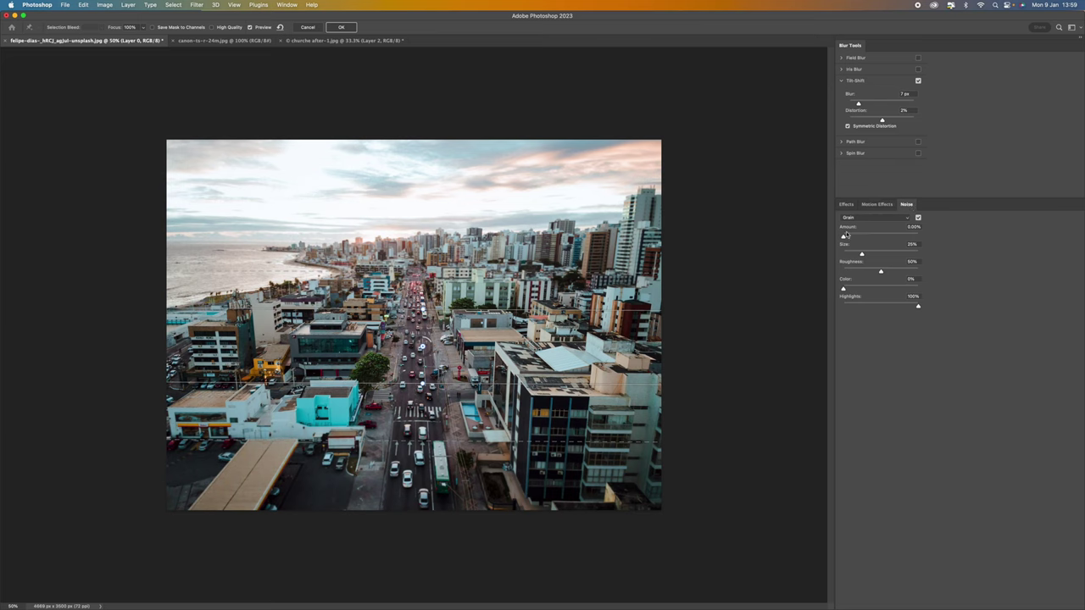
drag(843, 236, 847, 237)
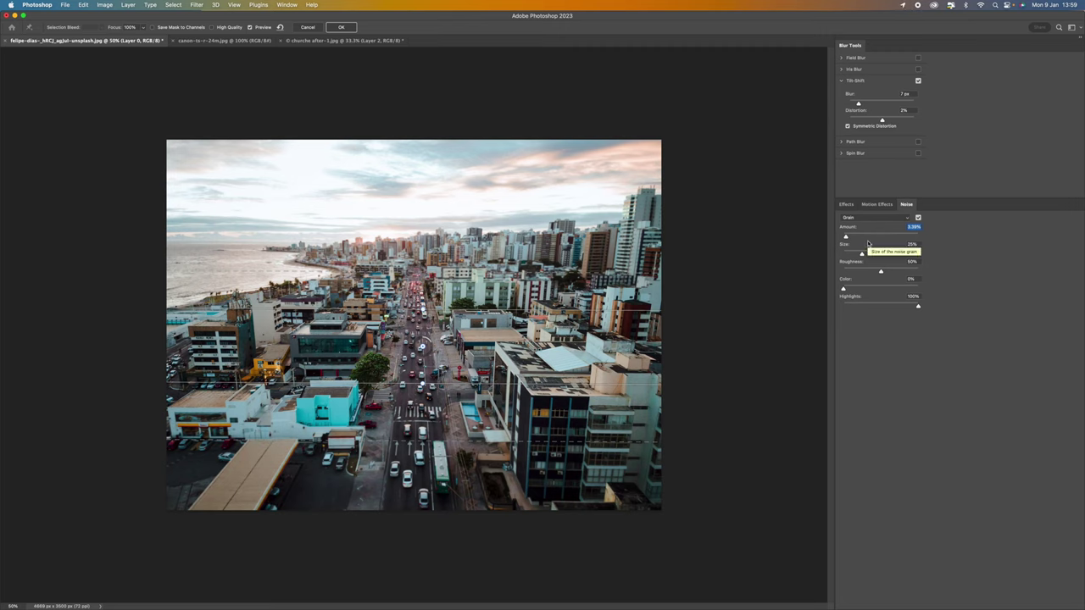
click(849, 255)
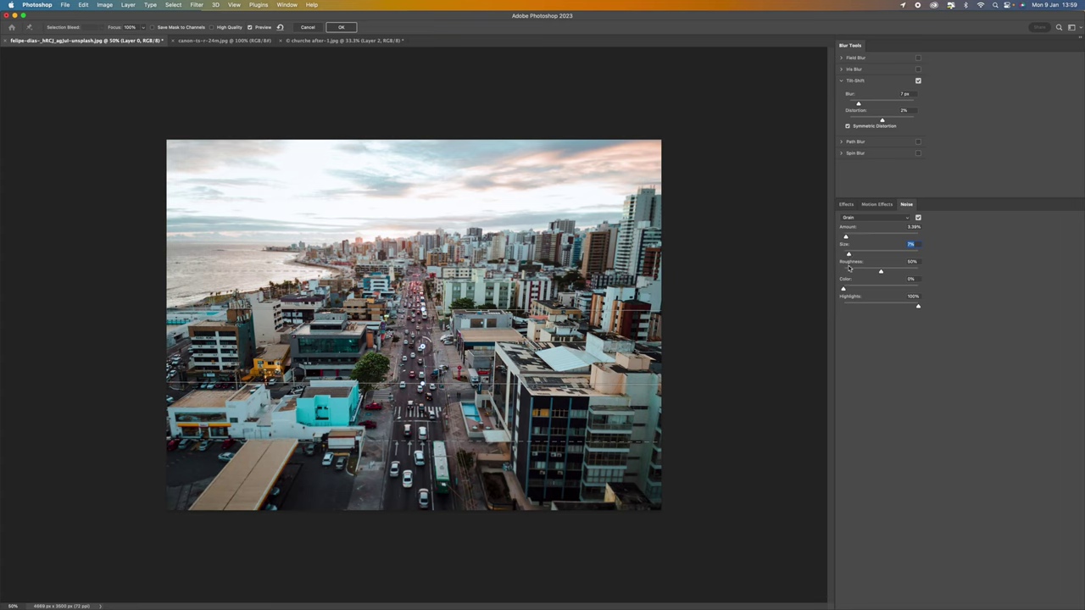
click(850, 270)
click(849, 273)
click(848, 254)
click(845, 272)
click(846, 238)
Step: Reposition the tilt-shift focus band slightly lower on the zoomed-in city photo
drag(425, 348, 419, 364)
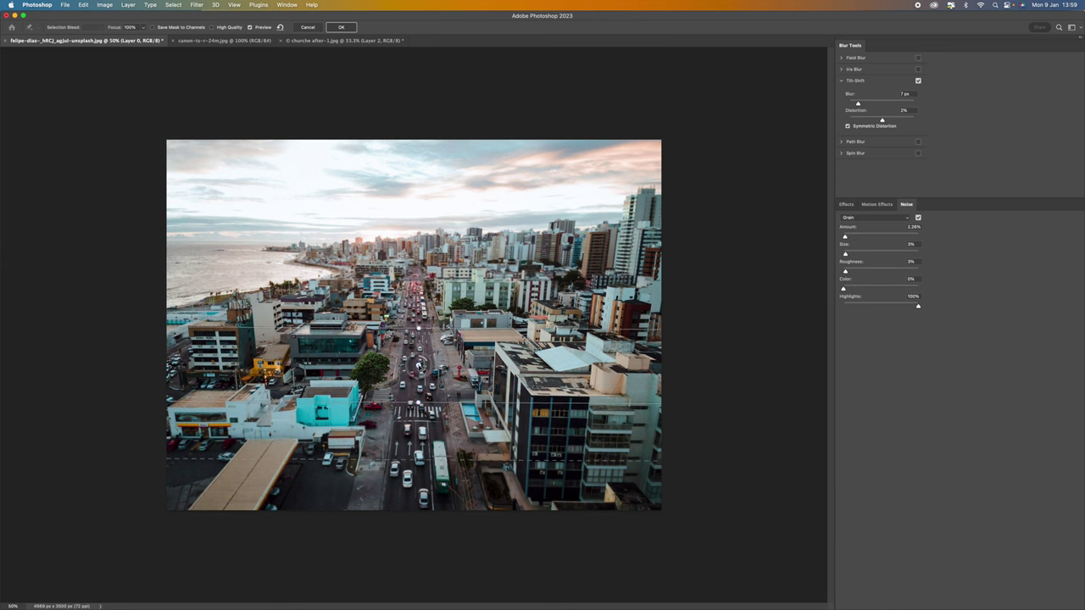
key(super+plus)
key(super+plus)
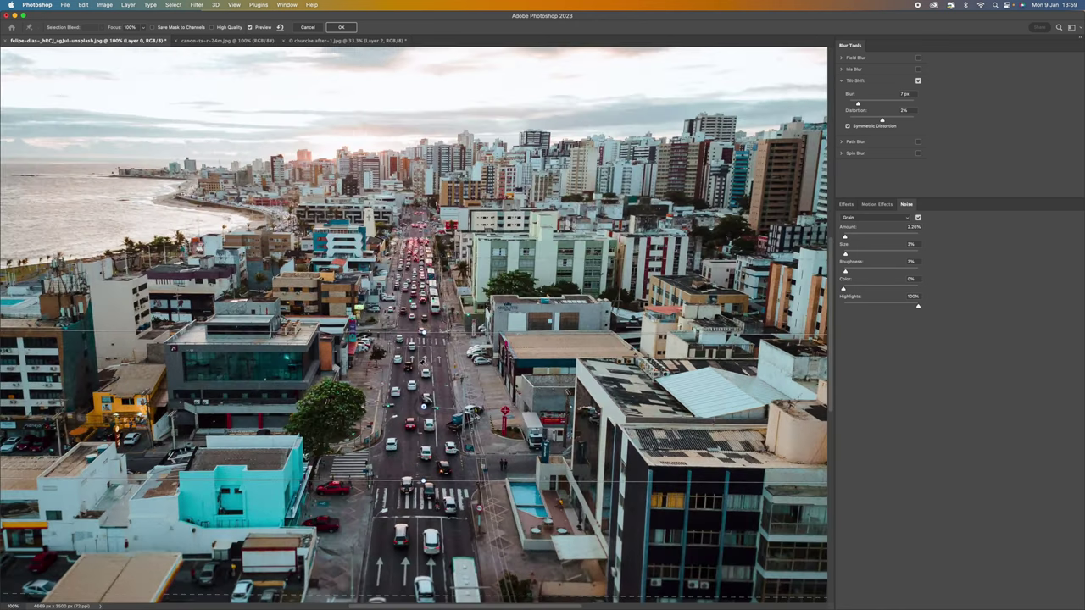
mouse_move(424, 405)
mouse_down()
mouse_move(425, 373)
mouse_move(449, 378)
mouse_move(424, 395)
mouse_up()
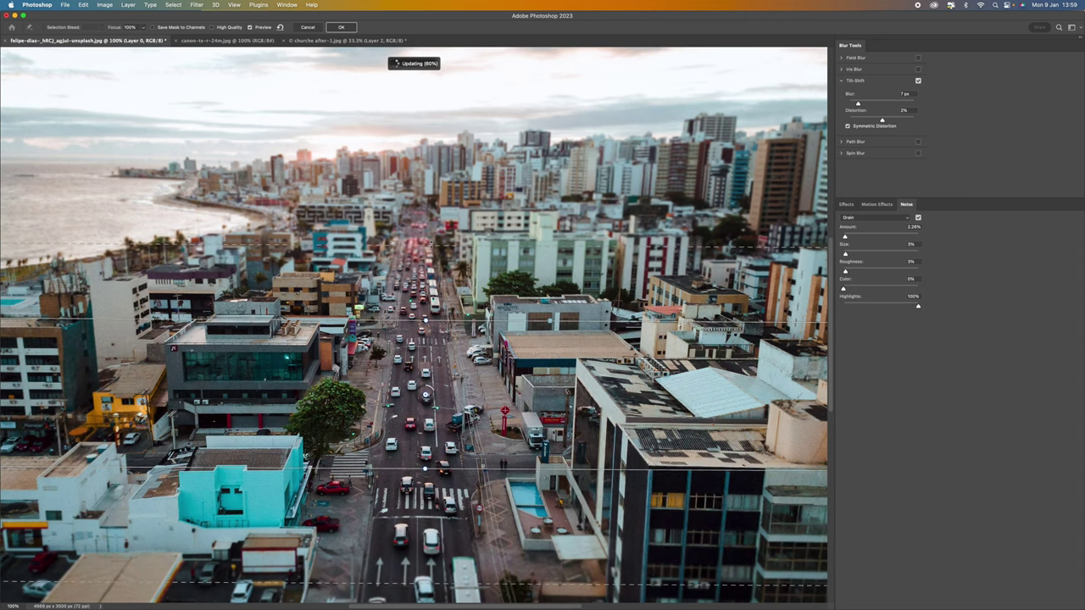
Step: Narrow the upper and lower blur transitions, fine-tune the blur amount, and fit the photo in view
drag(433, 242, 428, 263)
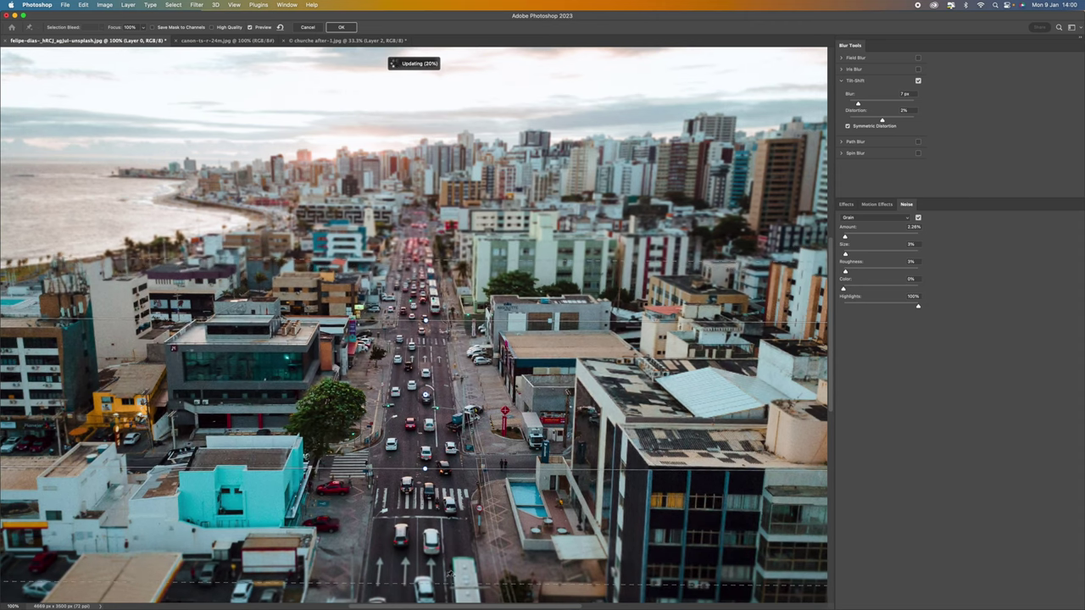
drag(446, 579, 449, 560)
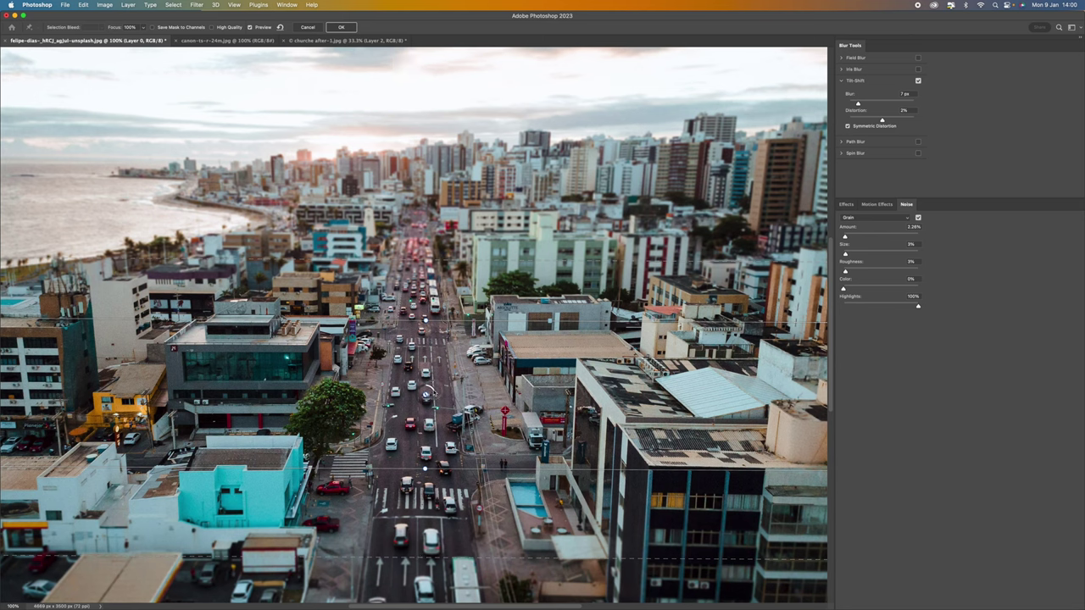
drag(437, 388, 429, 393)
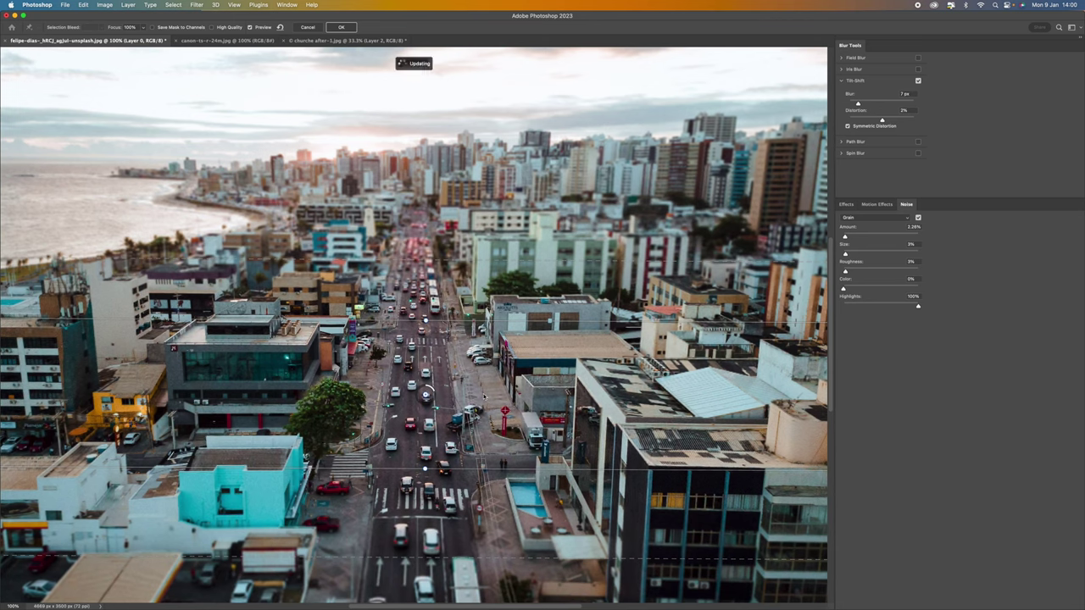
key(super+minus)
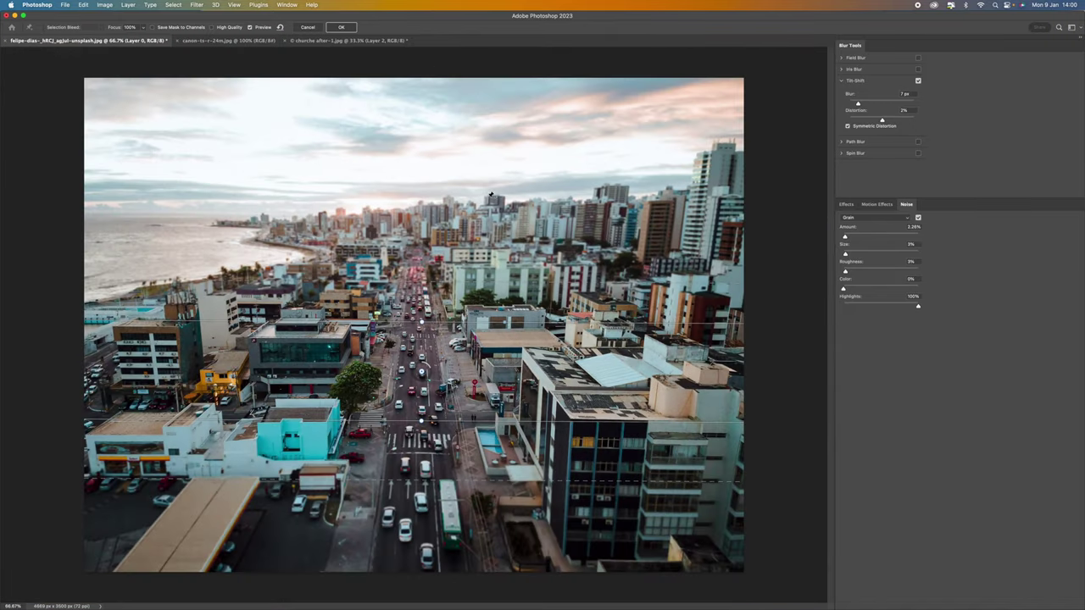
Step: Apply the tilt-shift blur in High Quality, snapshot it in History, and compare against the original
click(219, 29)
click(341, 27)
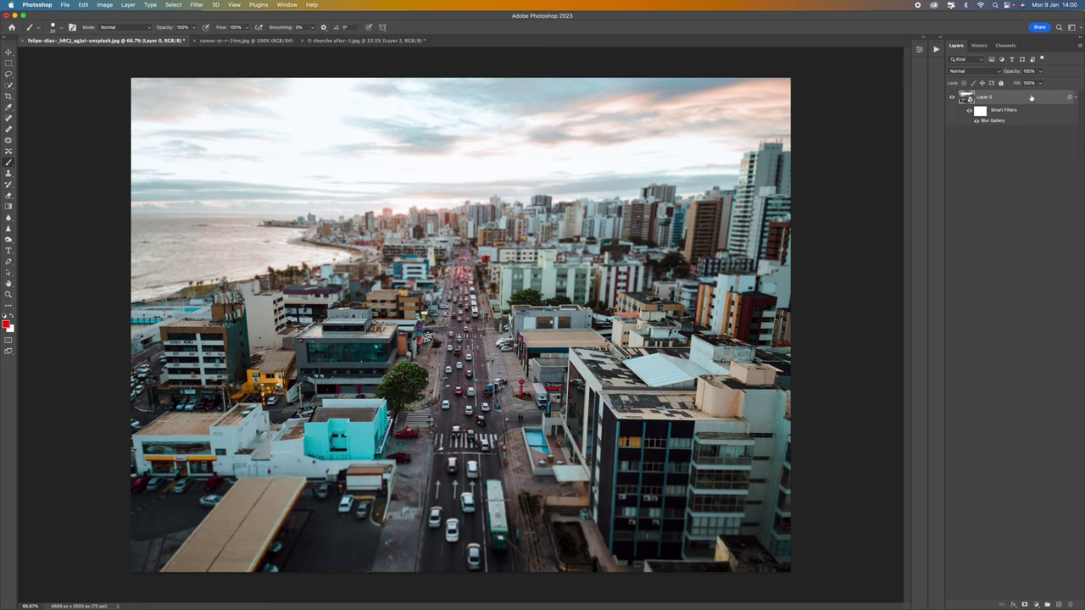
click(981, 46)
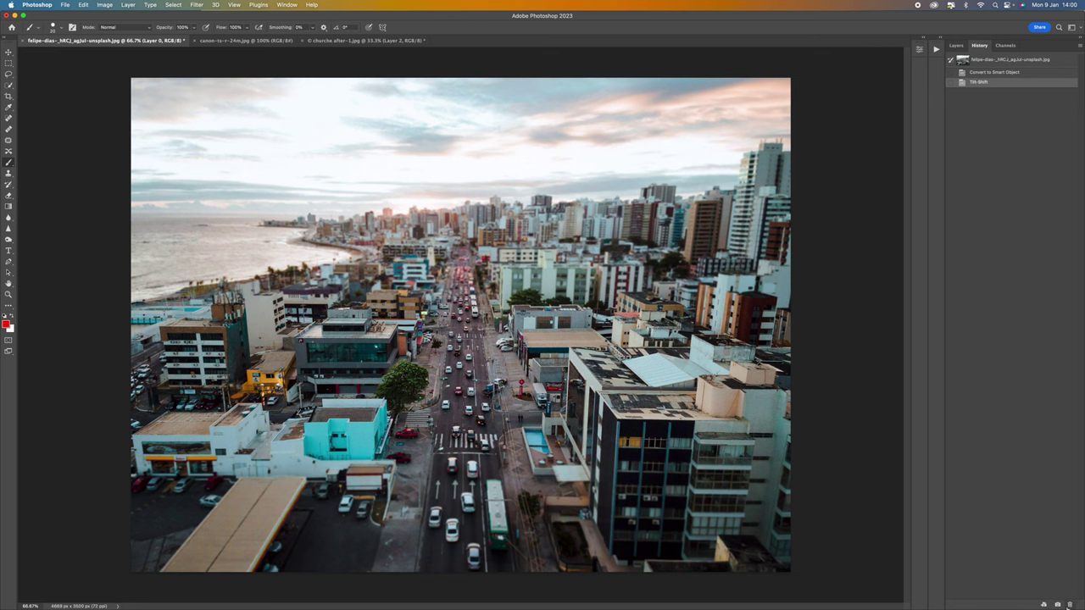
click(1058, 605)
click(1010, 61)
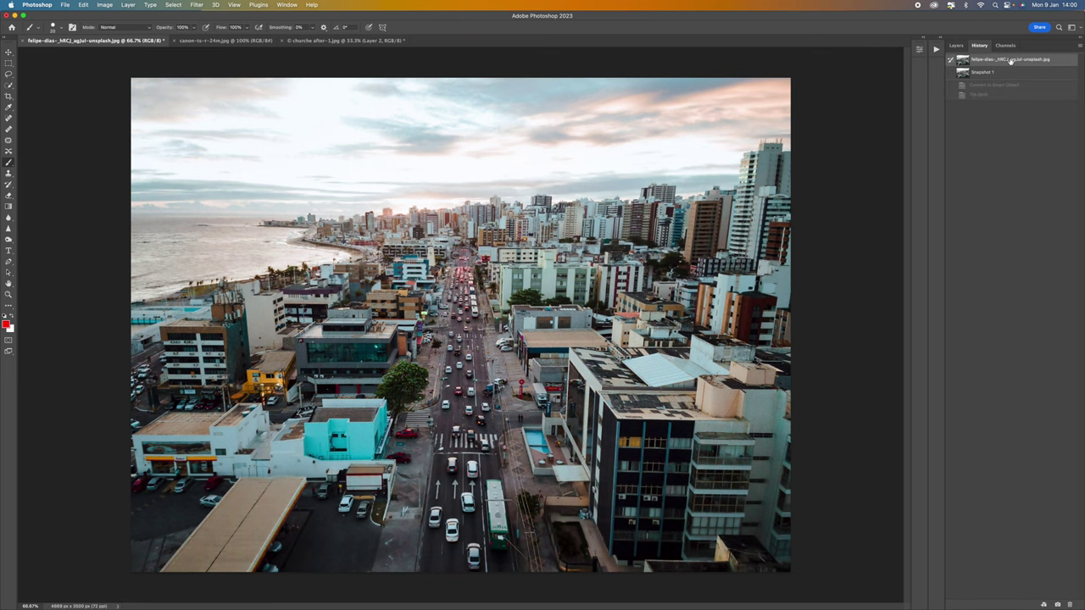
click(1007, 72)
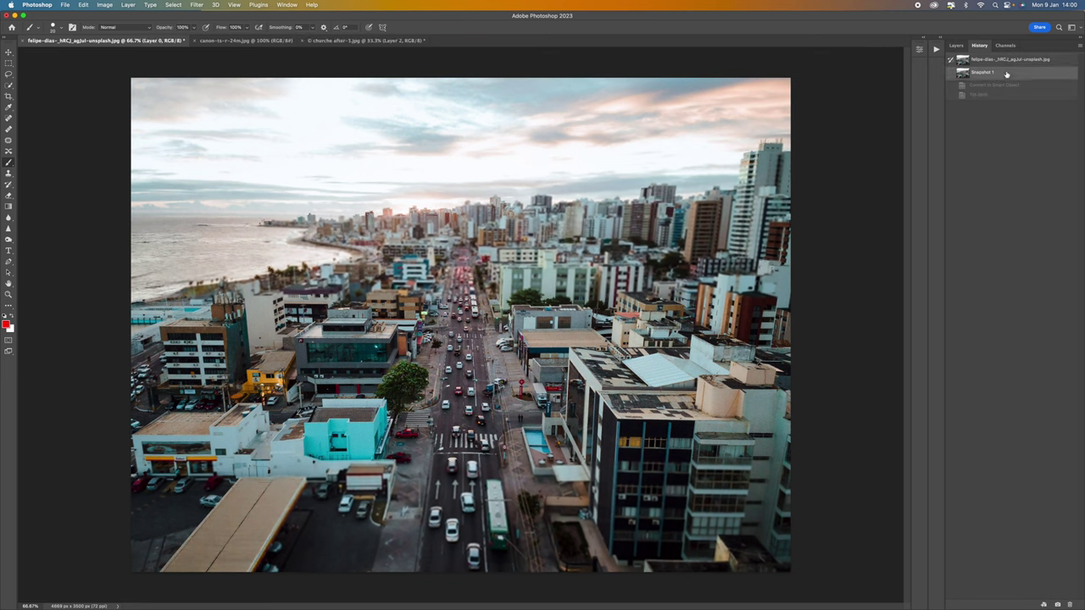
click(1007, 64)
click(1003, 73)
Step: Re-edit the Layer 0 Blur Gallery smart filter: blur to 18 px, lower transition moved up
click(956, 46)
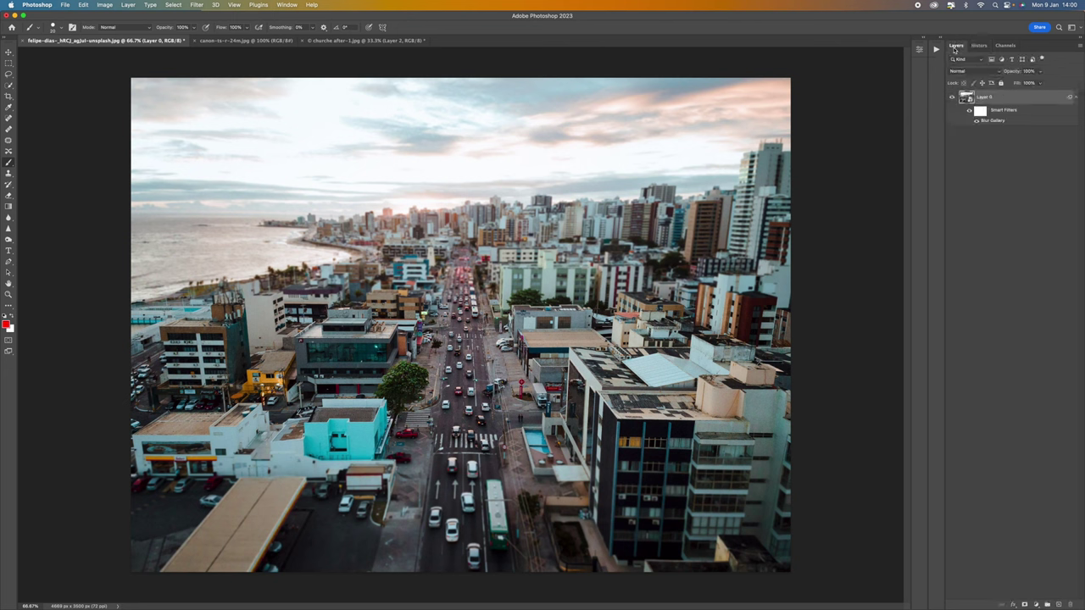
double_click(994, 121)
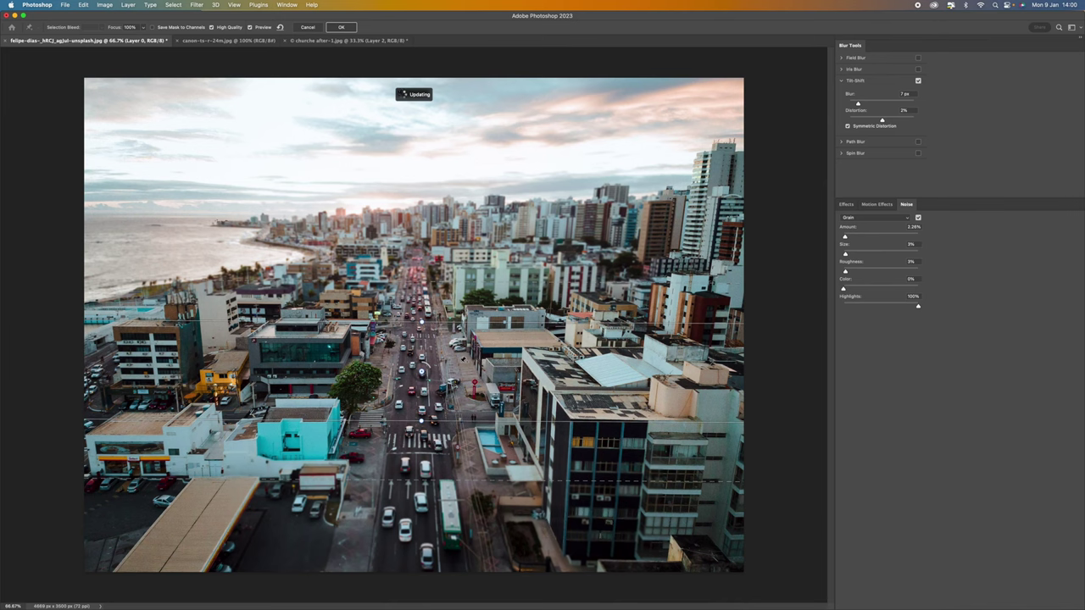
drag(431, 365, 425, 376)
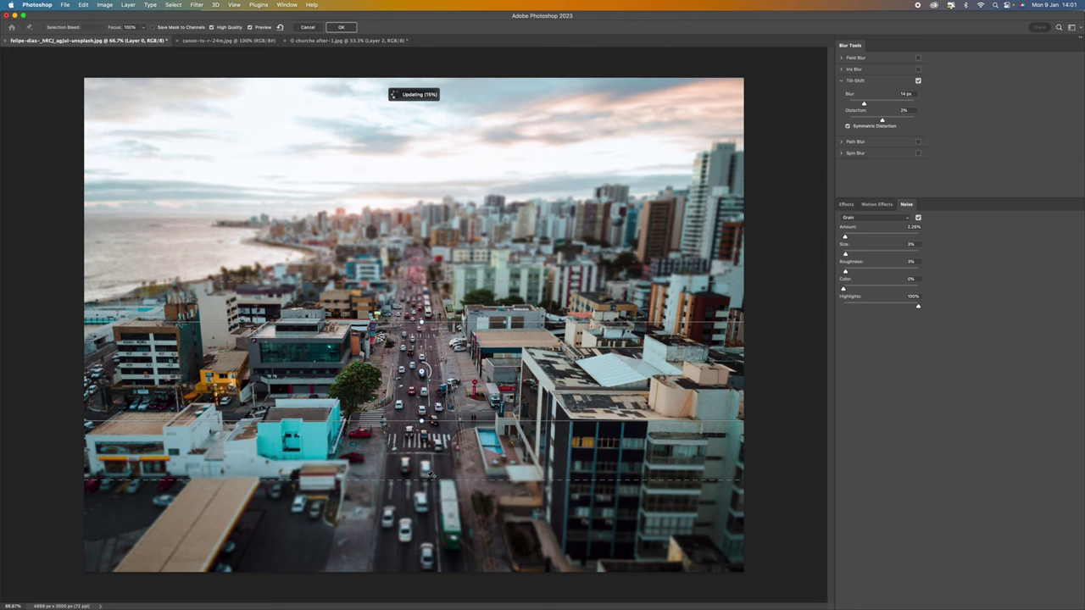
drag(430, 477, 423, 465)
drag(428, 378, 426, 383)
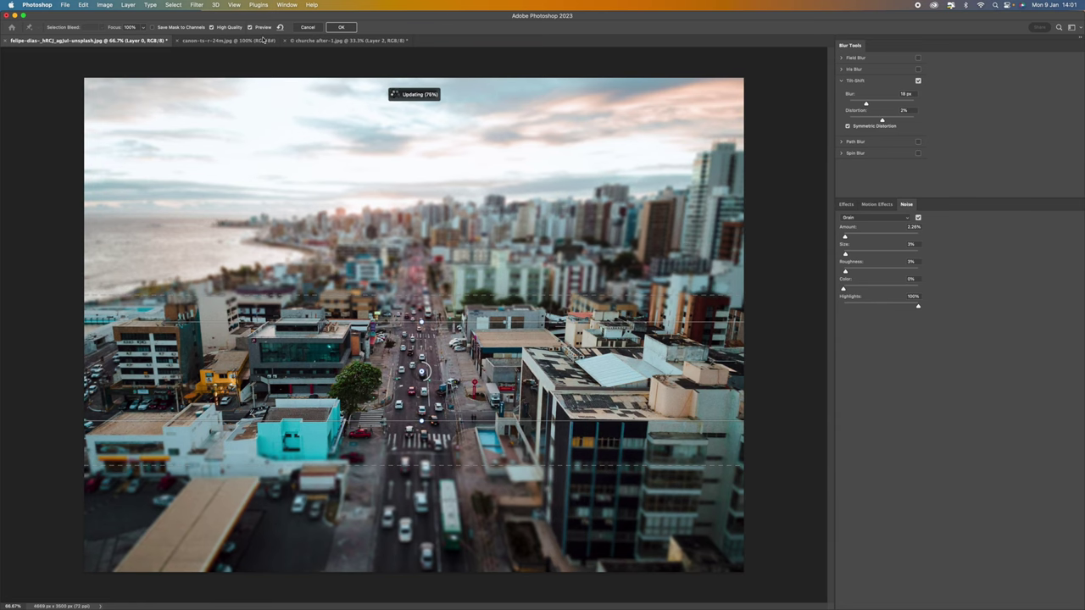
click(341, 28)
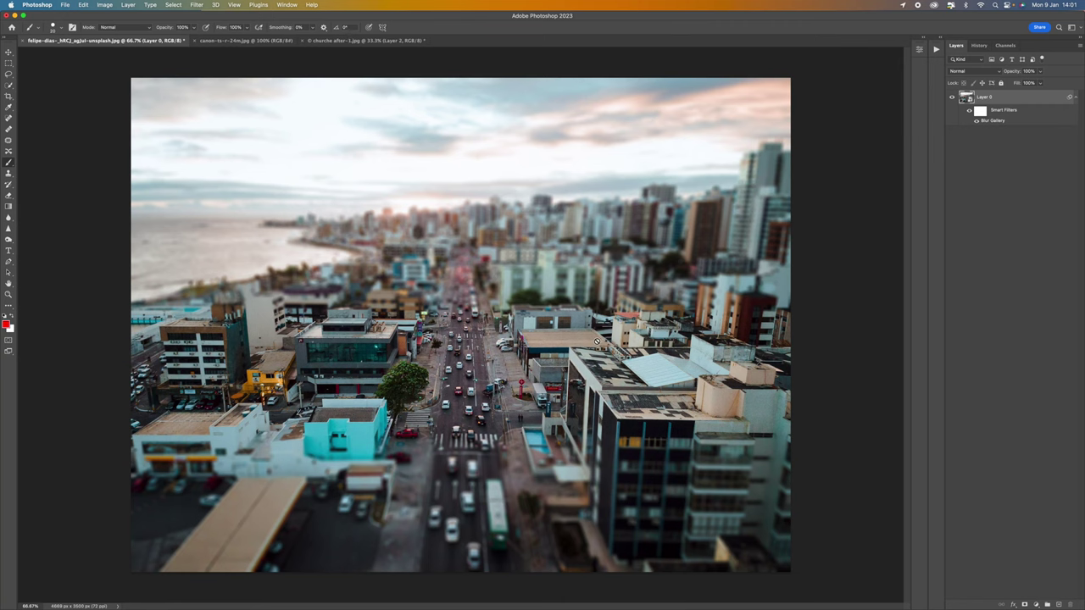
key(super+equal)
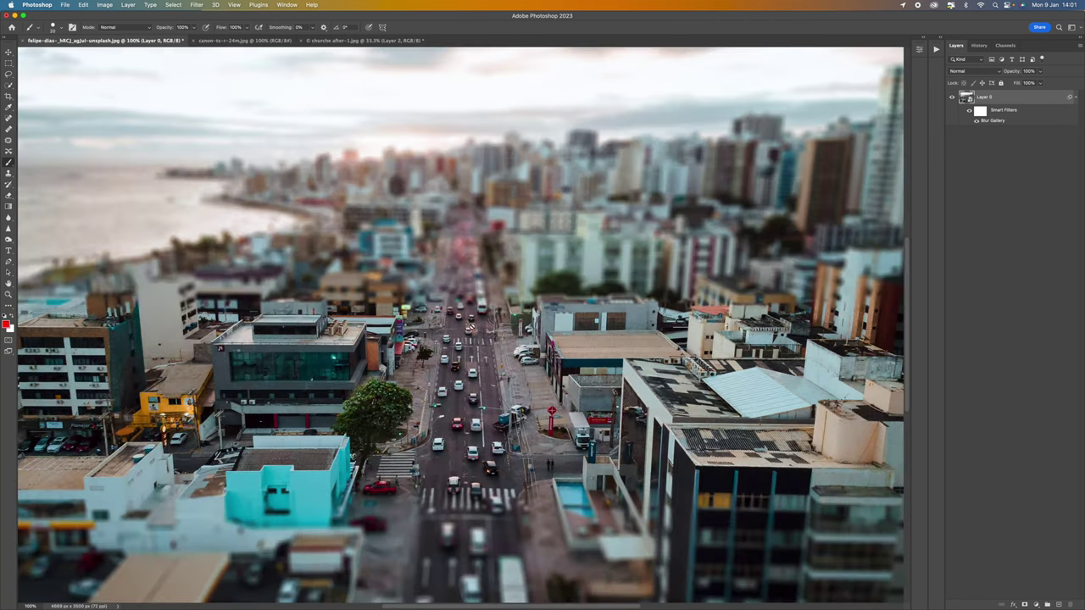
key(super+1)
key(super+equal)
key(super+minus)
key(super+equal)
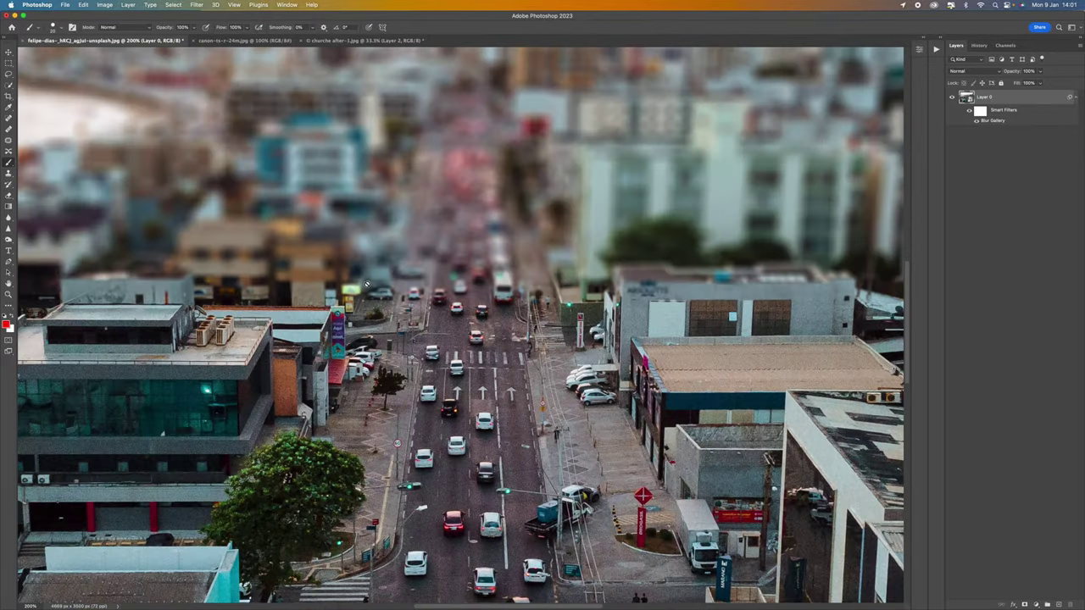
key(super+minus)
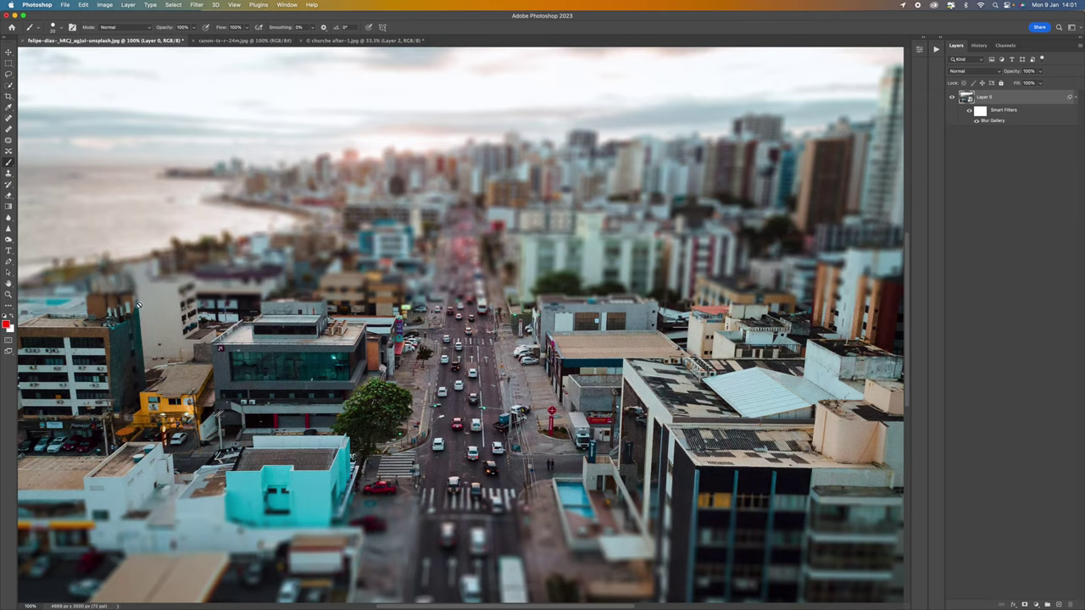
key(super+minus)
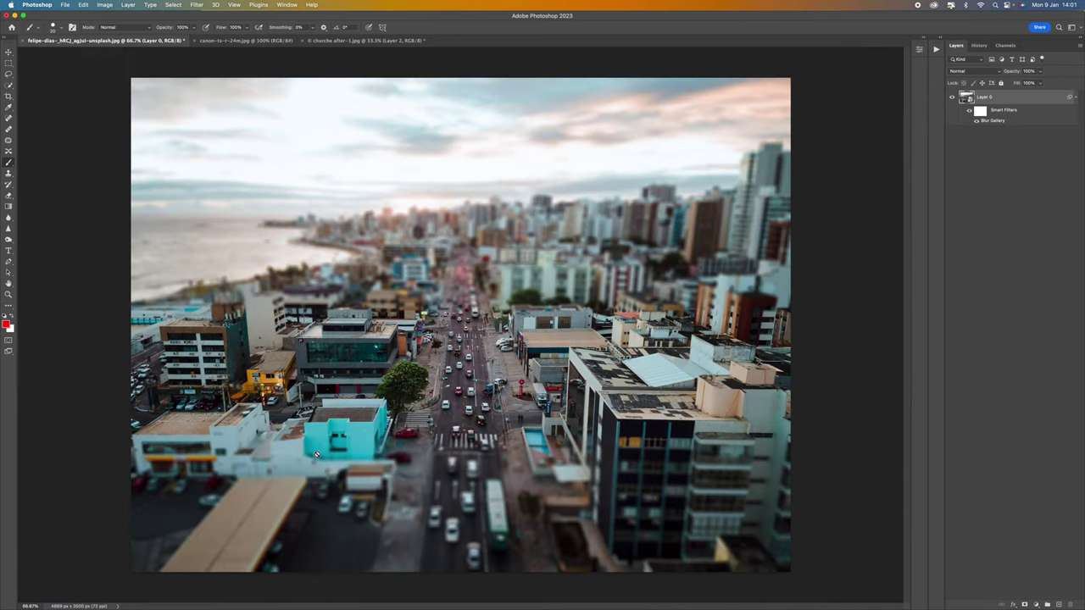
key(super+plus)
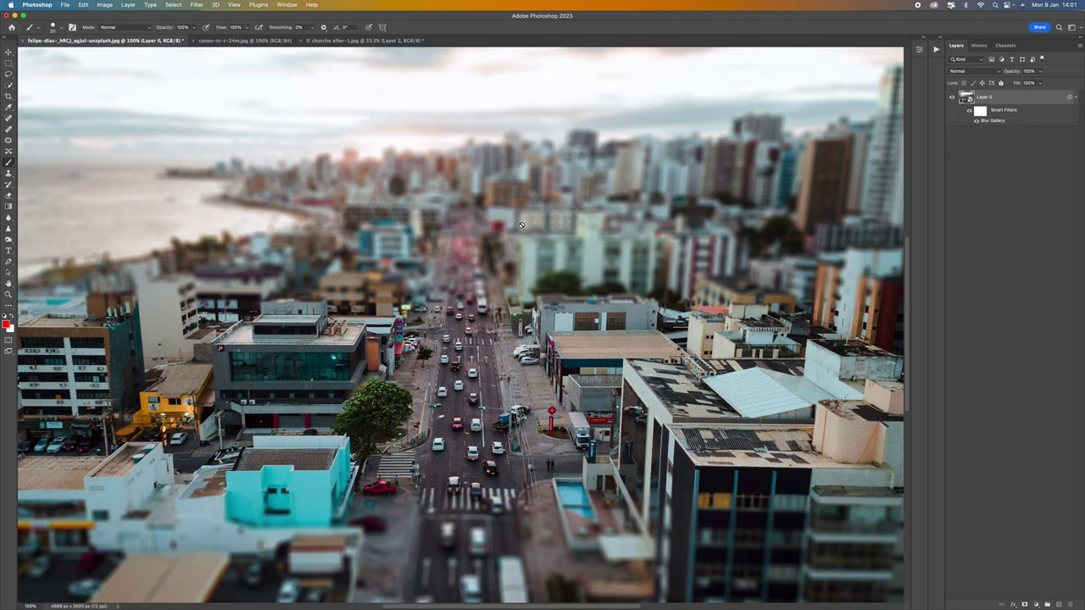
Step: Re-edit the Blur Gallery smart filter down to 8 px with the lower transition near the bottom
double_click(993, 120)
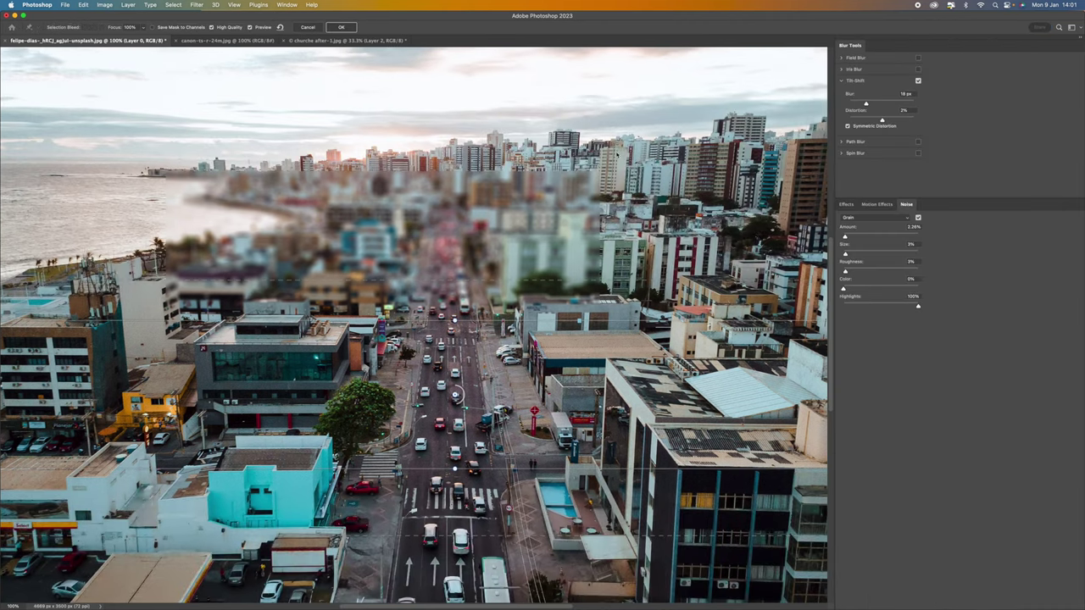
key(super+minus)
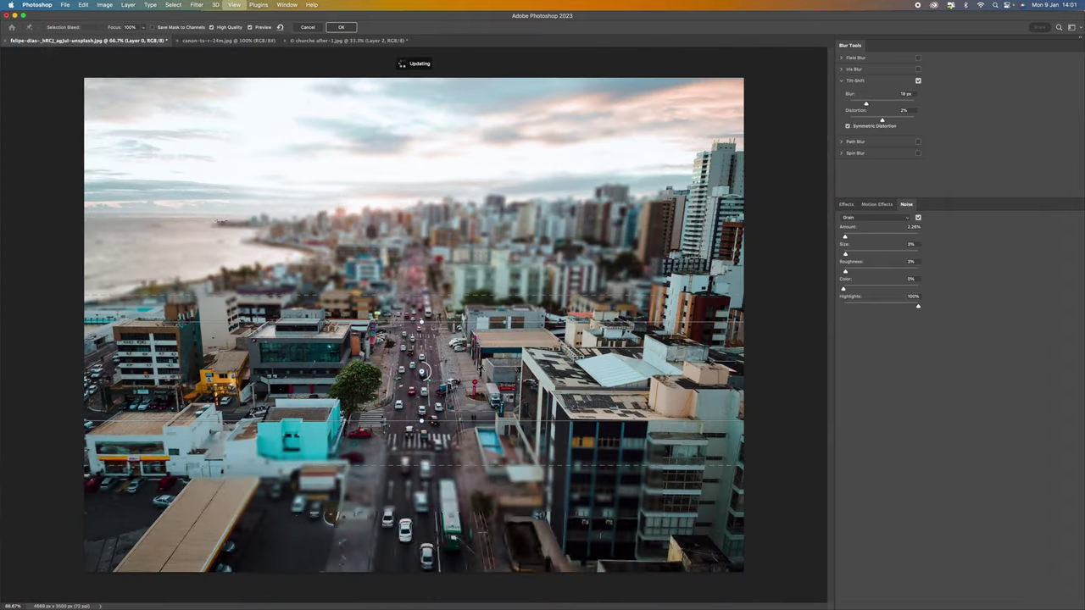
drag(423, 373, 428, 370)
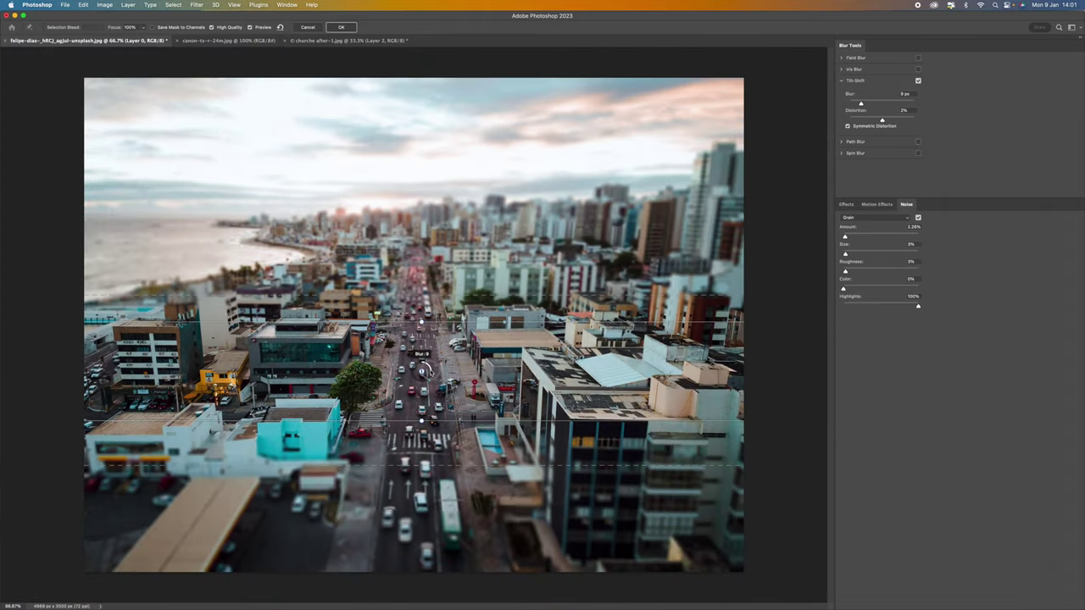
drag(436, 465, 431, 562)
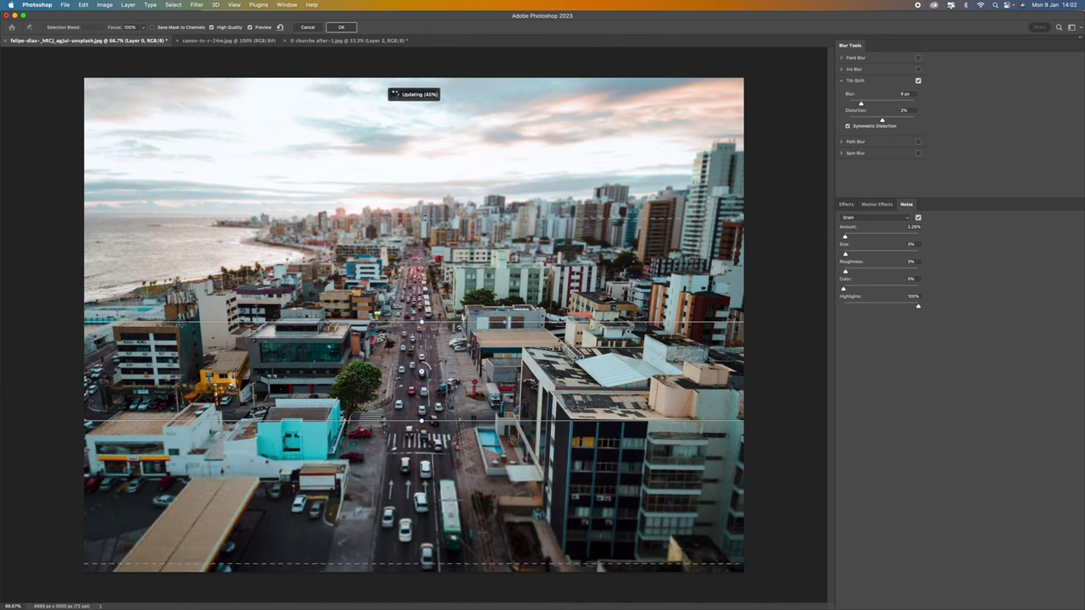
click(341, 27)
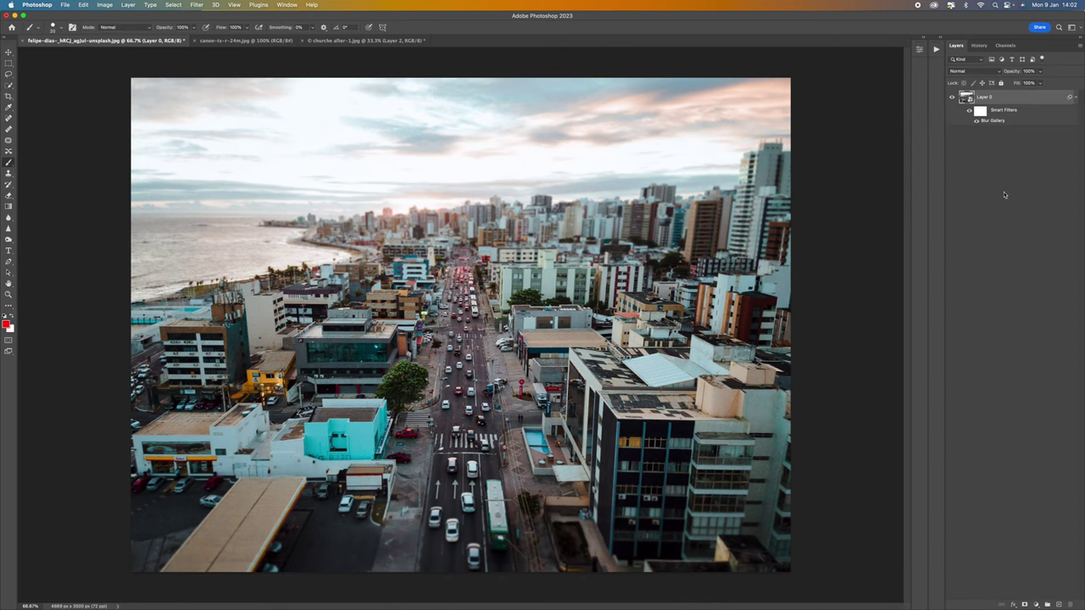
key(super+1)
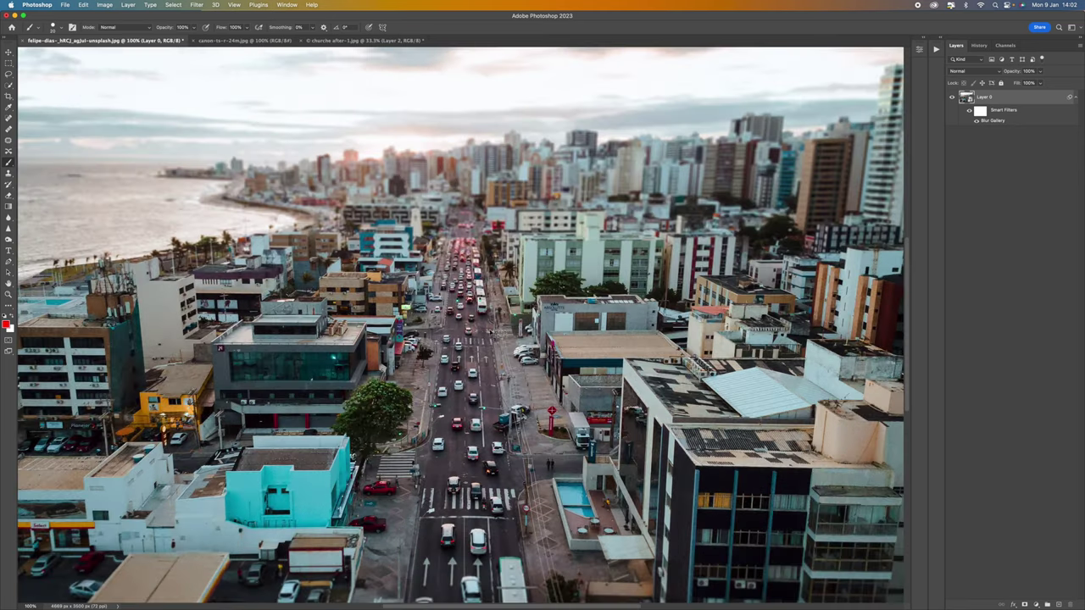
scroll(501, 332, down, 2)
scroll(501, 333, up, 3)
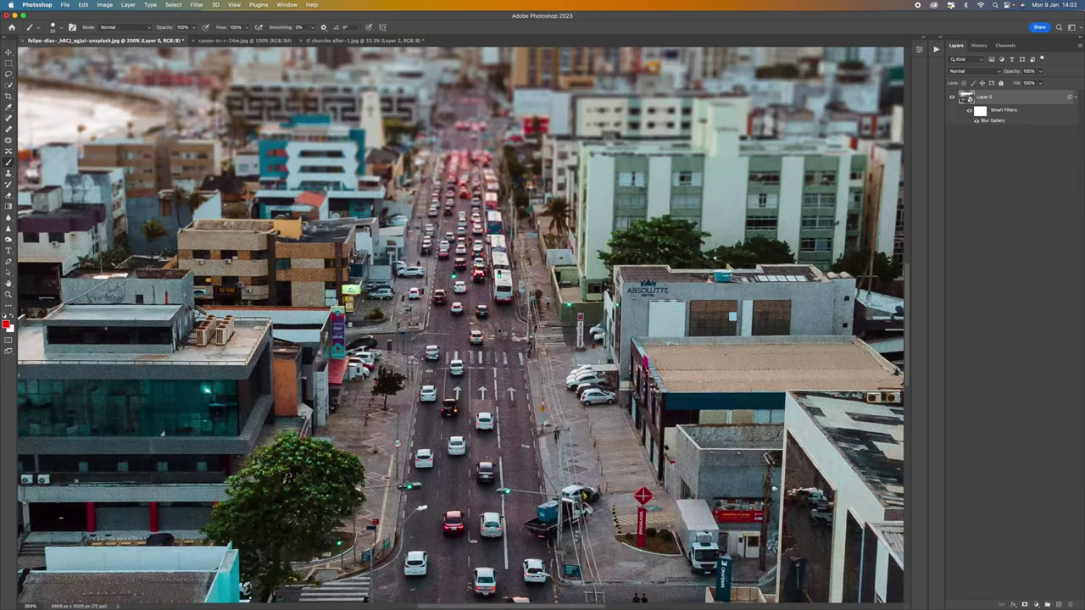
key(super+0)
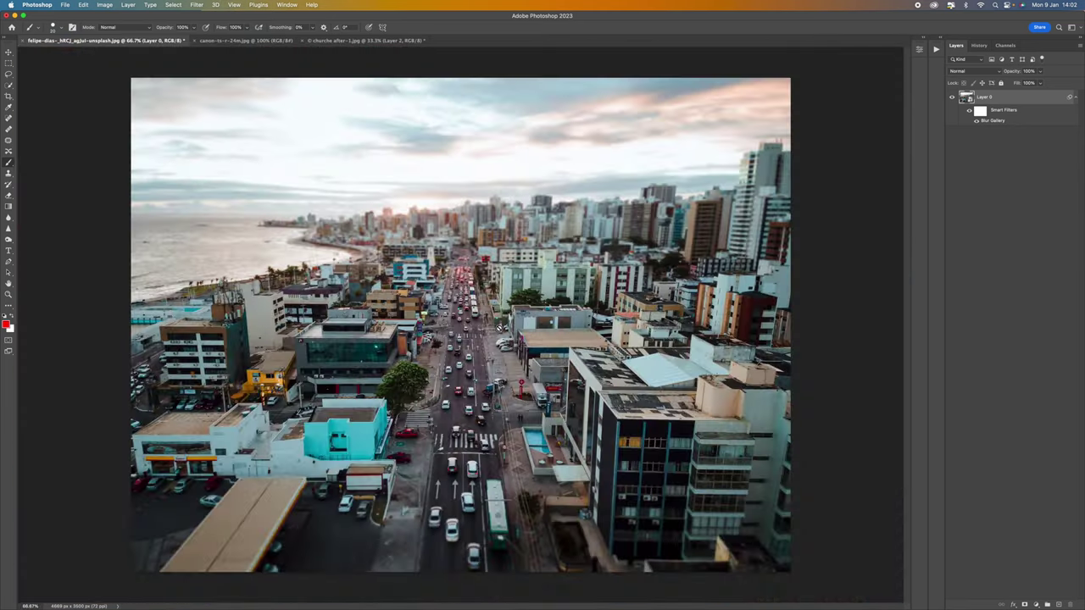